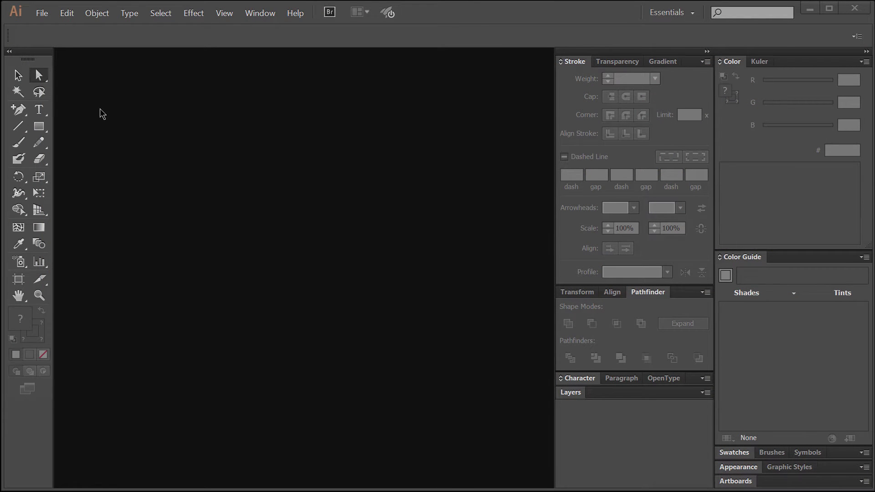
Create a new document with an empty white 1024 x 768 px artboard
click(42, 13)
click(54, 26)
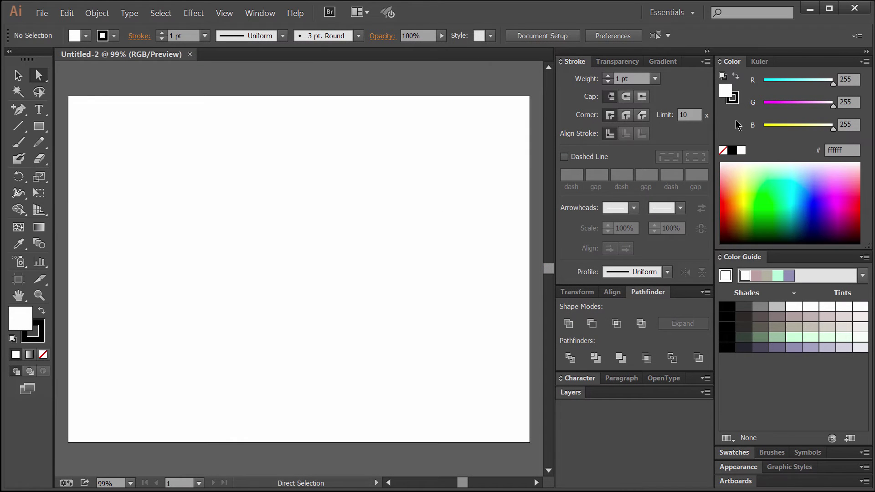
click(259, 14)
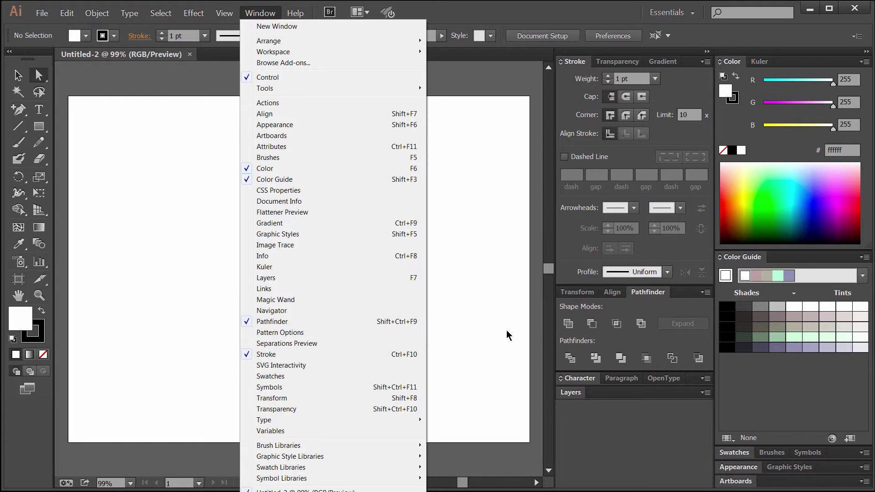
click(496, 256)
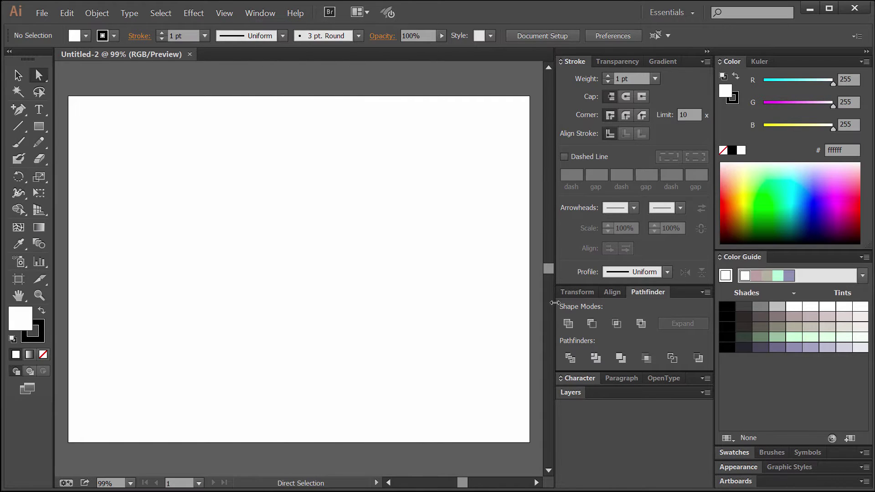
Draw a long 456.566 x 66.667 px handle bar with a 3 pt black stroke
click(40, 127)
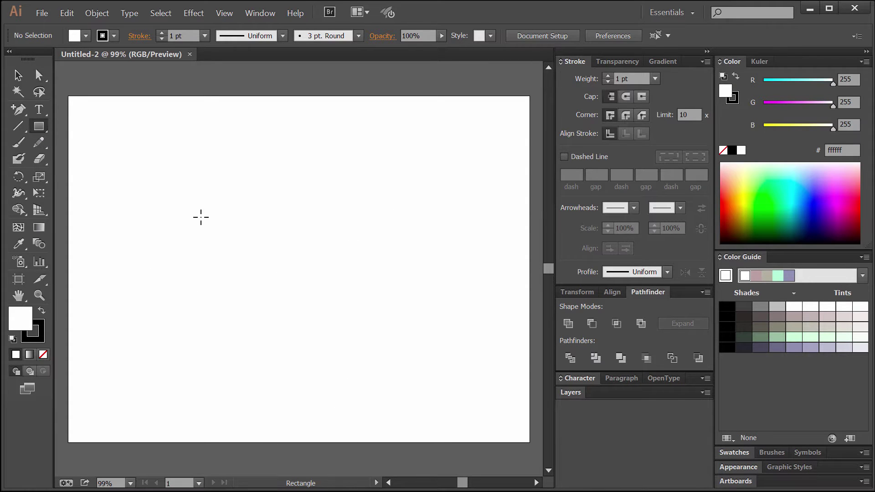
click(161, 33)
click(162, 33)
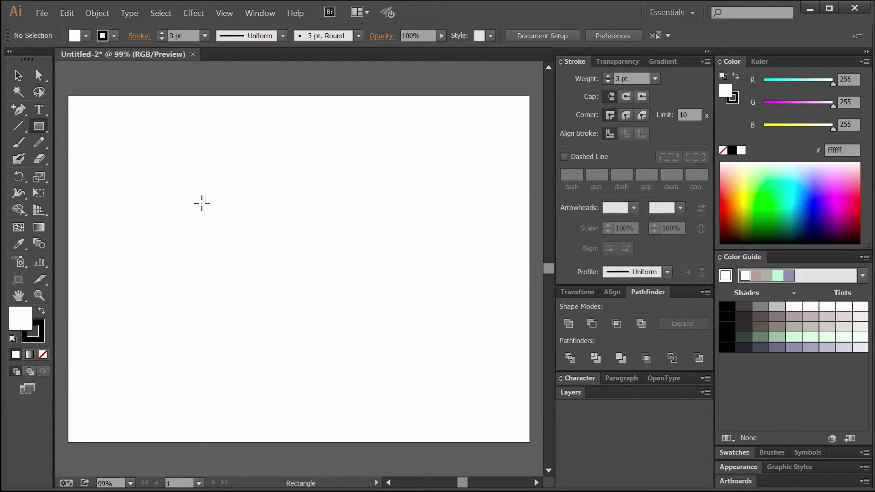
drag(181, 223, 387, 254)
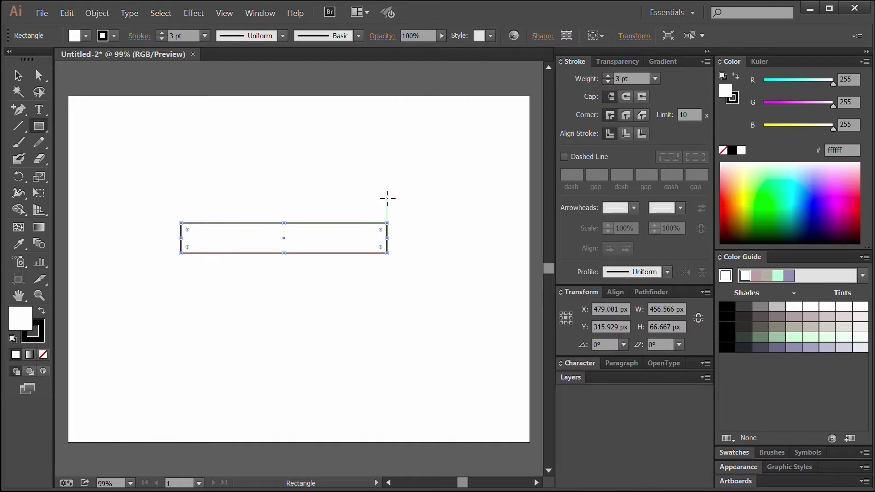
Draw a circle touching the bar's left end
click(38, 127)
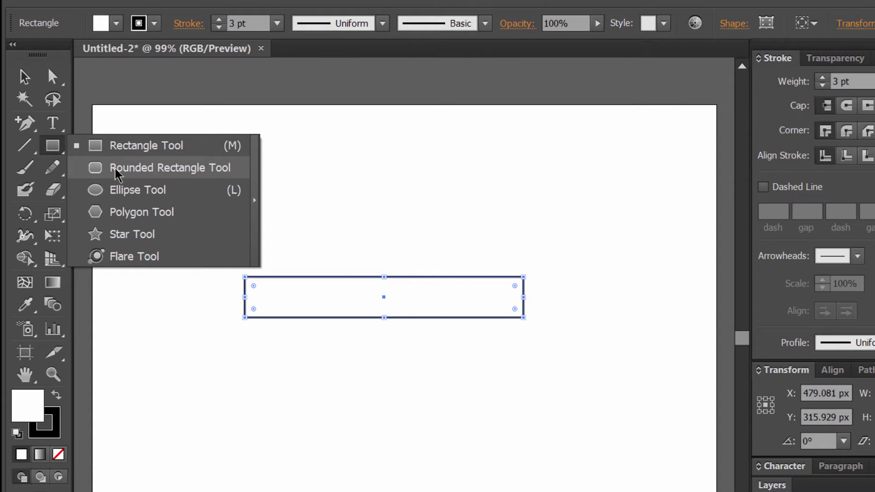
click(137, 190)
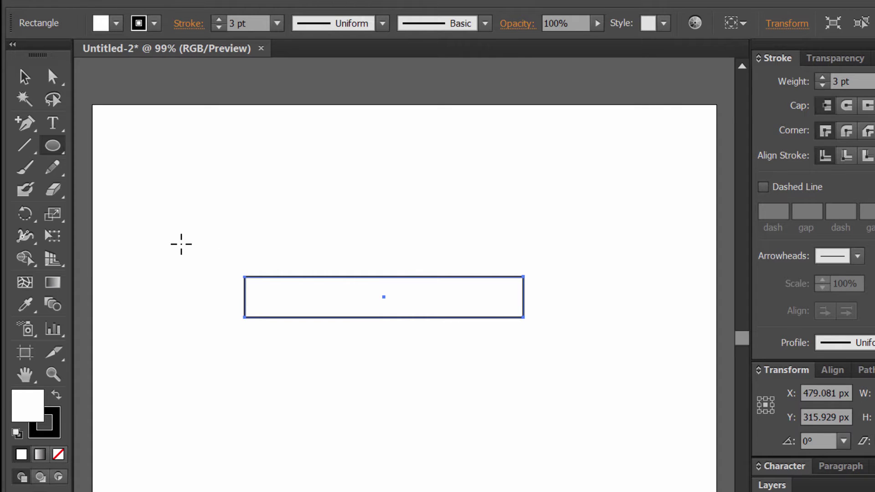
drag(181, 244, 280, 344)
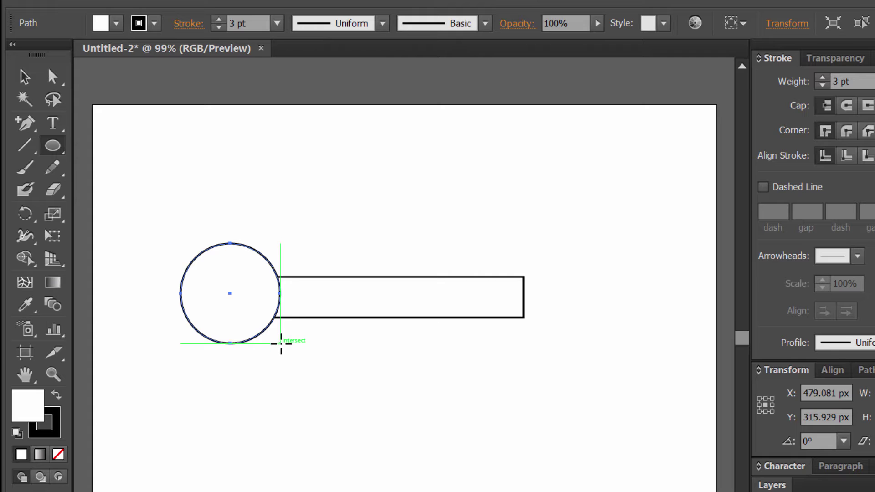
key(ctrl+shift+a)
click(54, 145)
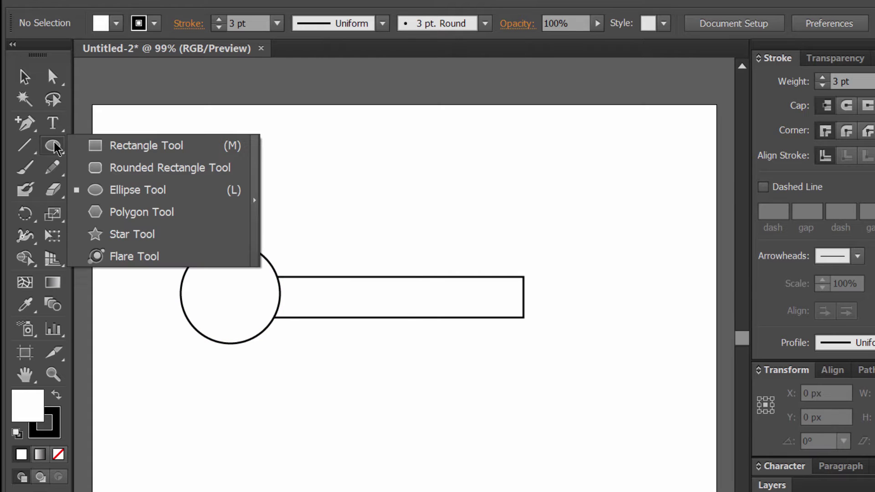
Draw a small rectangle above the circle and add an anchor midway along its right edge
click(114, 145)
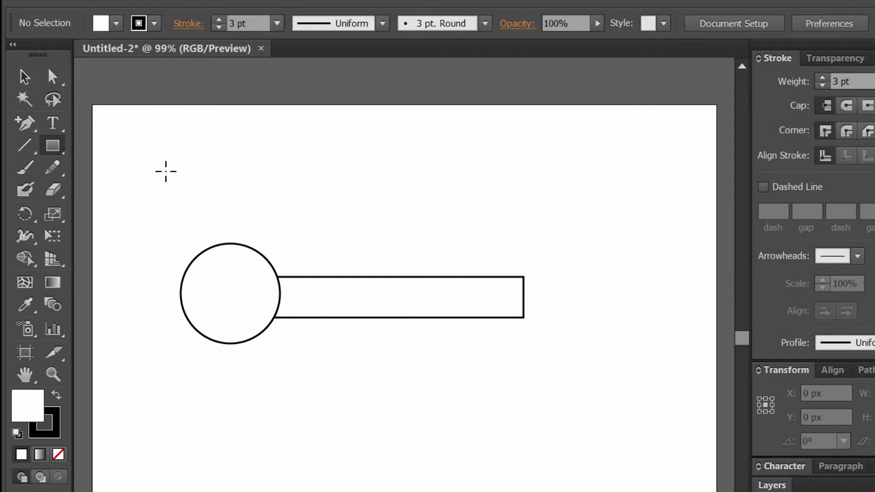
drag(165, 172, 239, 221)
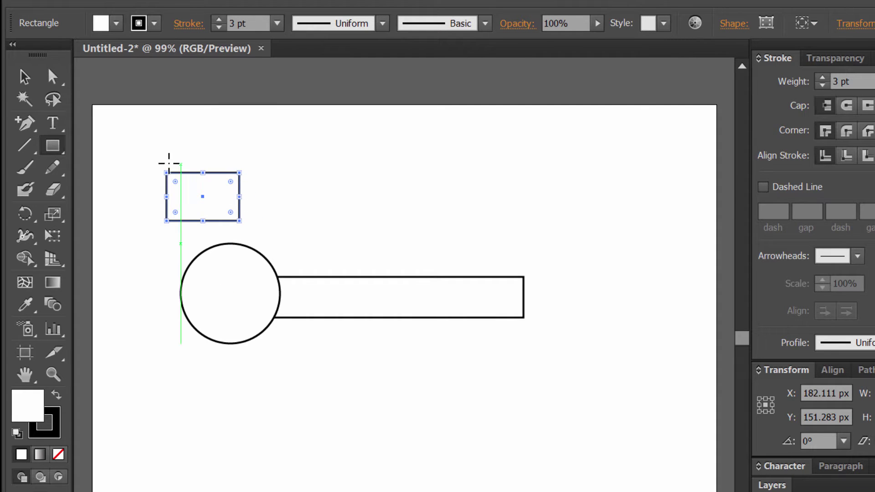
click(25, 125)
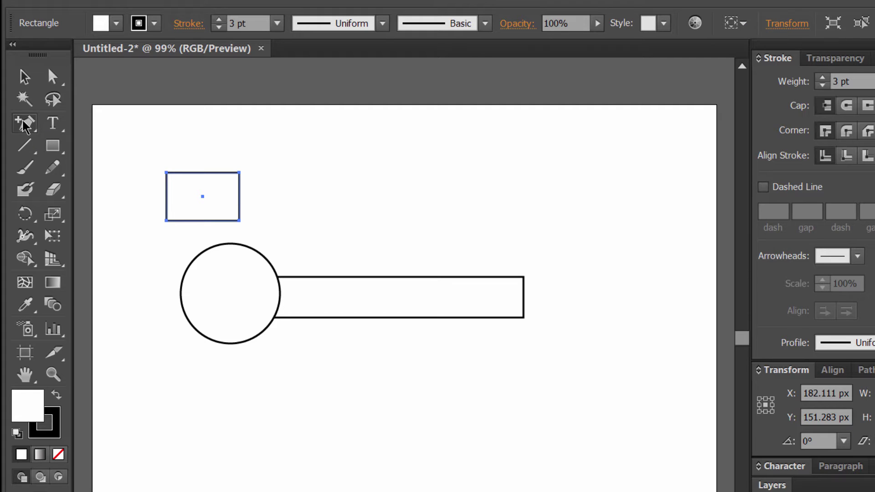
click(29, 123)
click(83, 149)
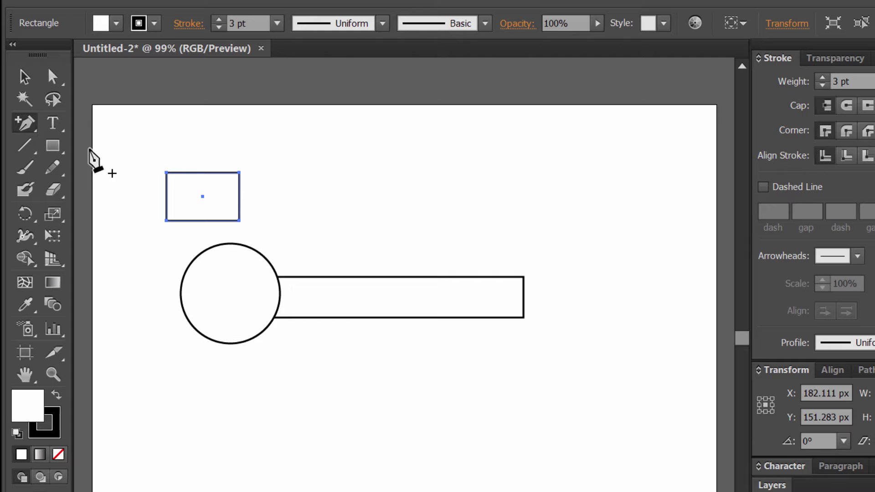
click(241, 196)
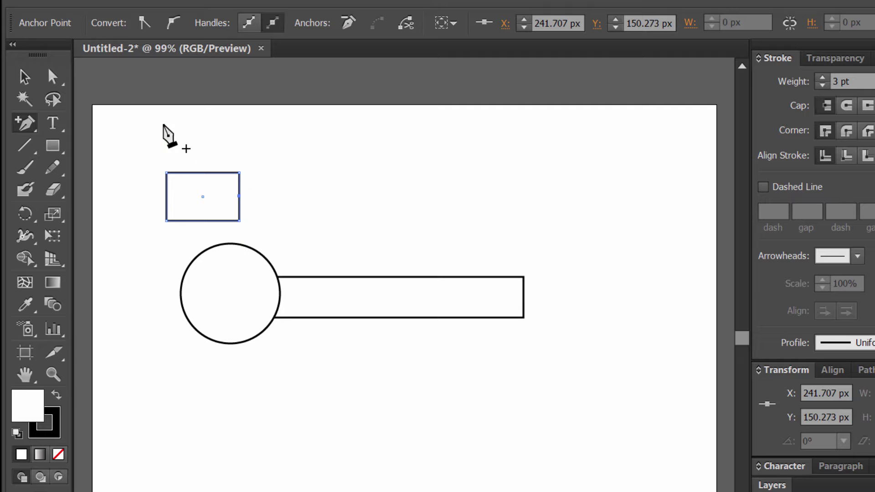
Nudge the new right-edge anchor outward and round it into a curved cap
key(a)
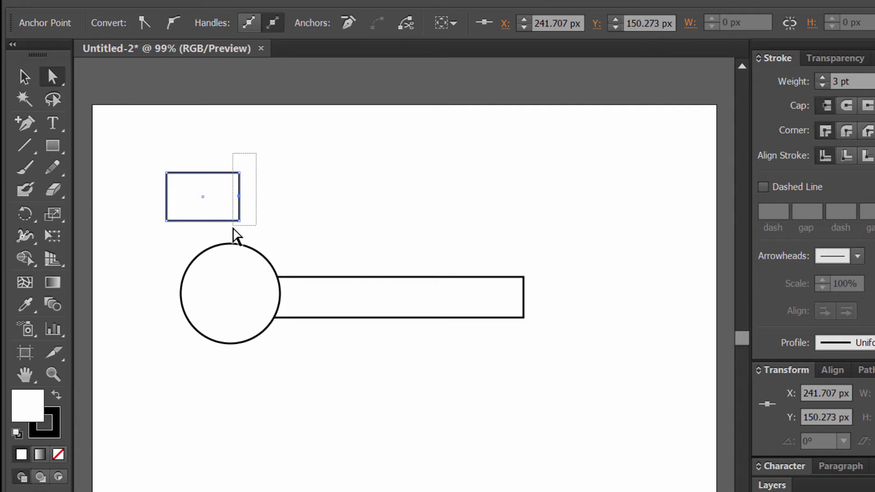
click(239, 214)
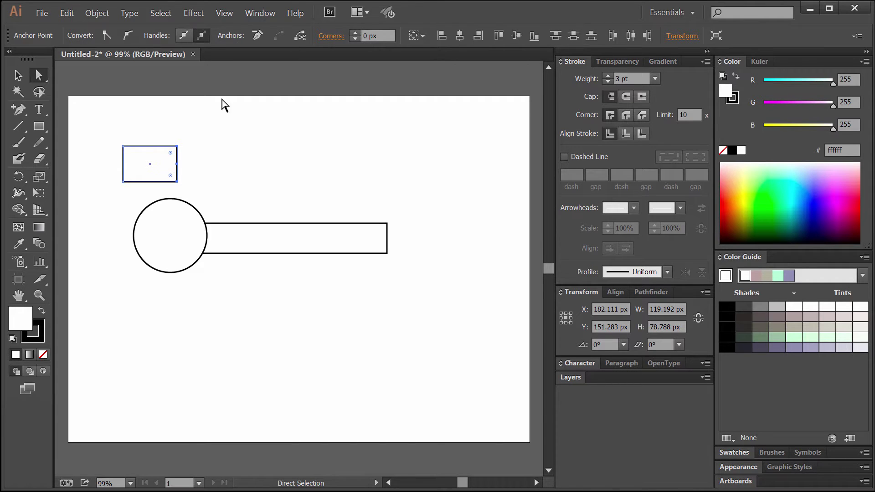
click(187, 156)
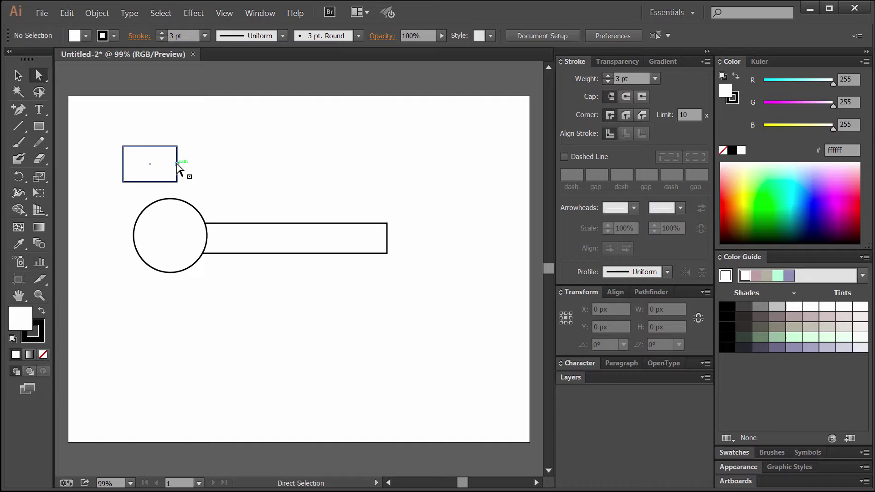
click(177, 163)
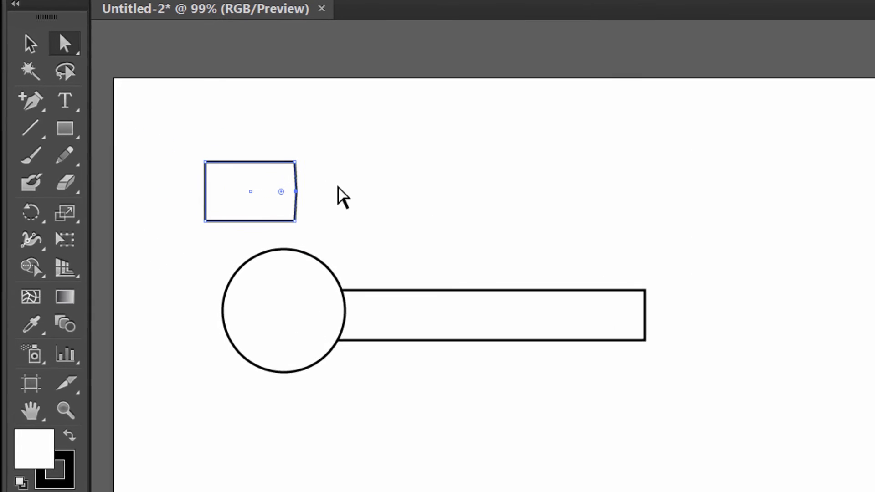
key(Right)
key(Right)
key(Right)
key(Right)
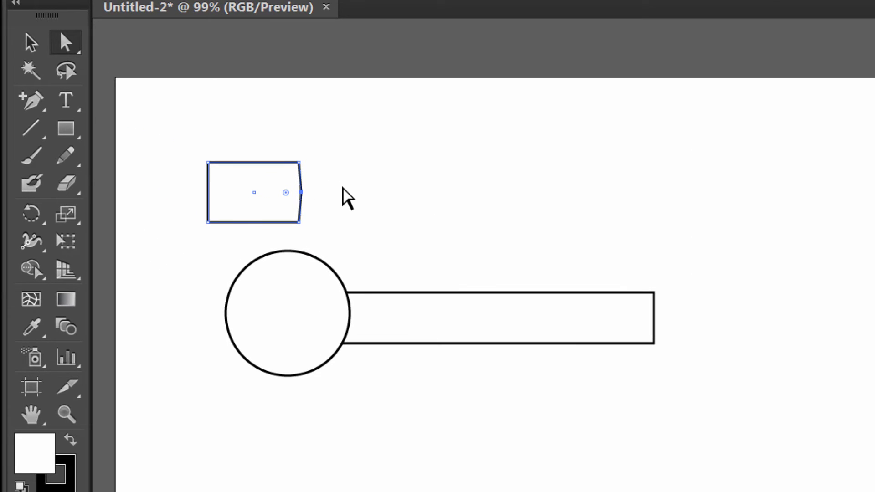
key(Right)
key(Right)
key(Right)
key(Right)
key(Right)
key(Right)
key(Right)
key(Right)
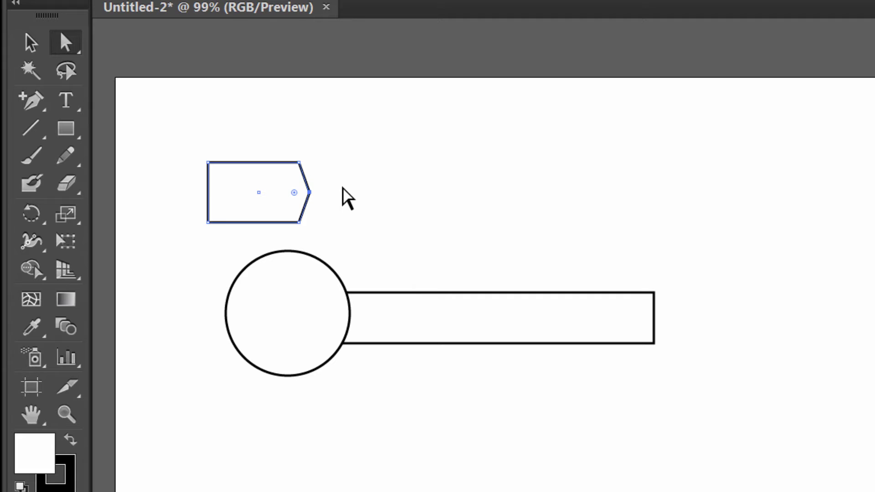
key(Right)
key(Right)
key(Right)
key(Right)
key(Right)
key(Right)
key(Right)
key(Right)
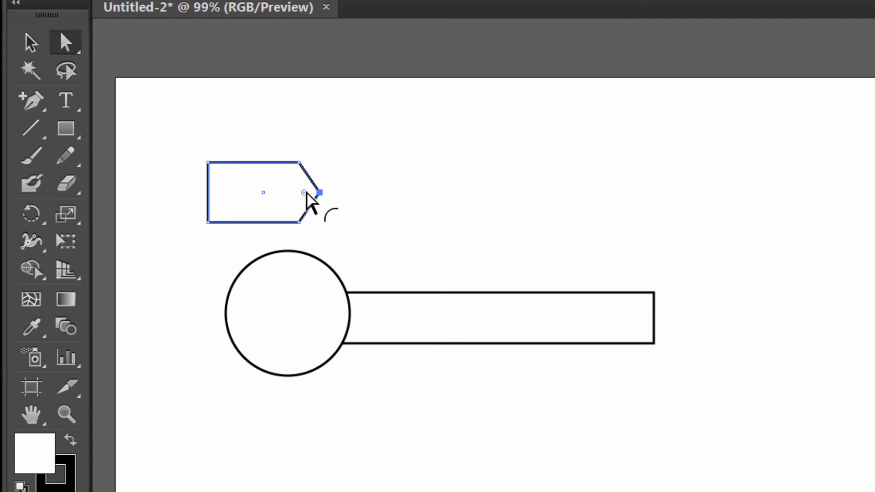
drag(306, 193, 247, 199)
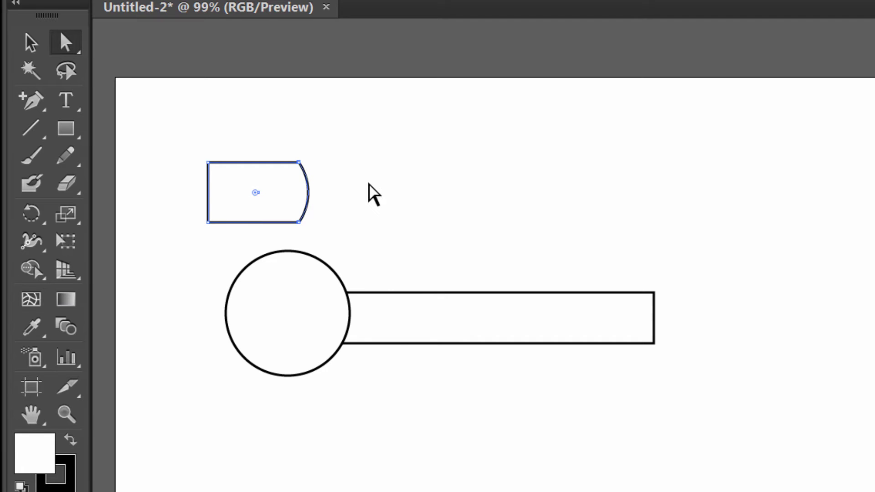
click(370, 183)
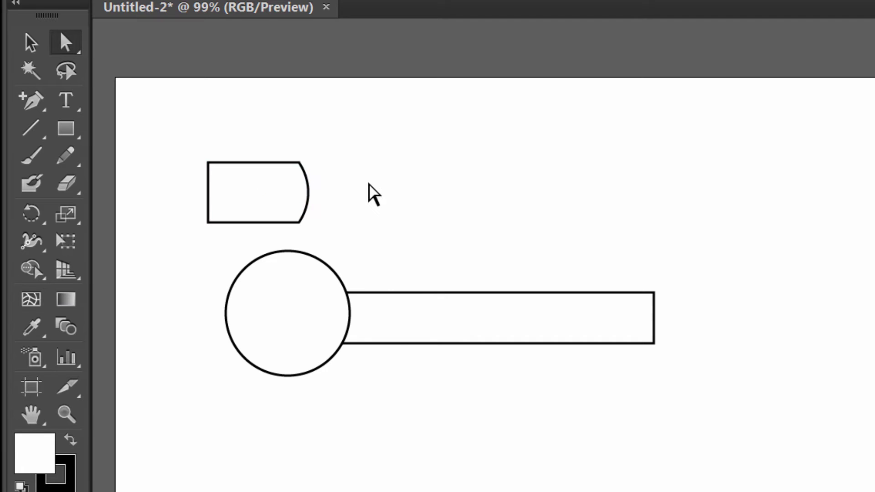
Move the capped rectangle onto the circle and vertically centre-align the circle and bar
click(30, 41)
drag(243, 178, 237, 300)
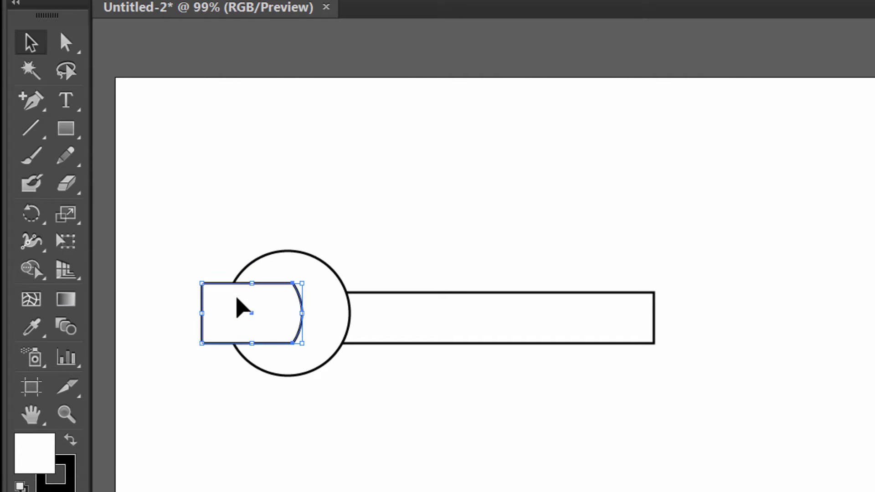
click(302, 194)
drag(365, 193, 173, 418)
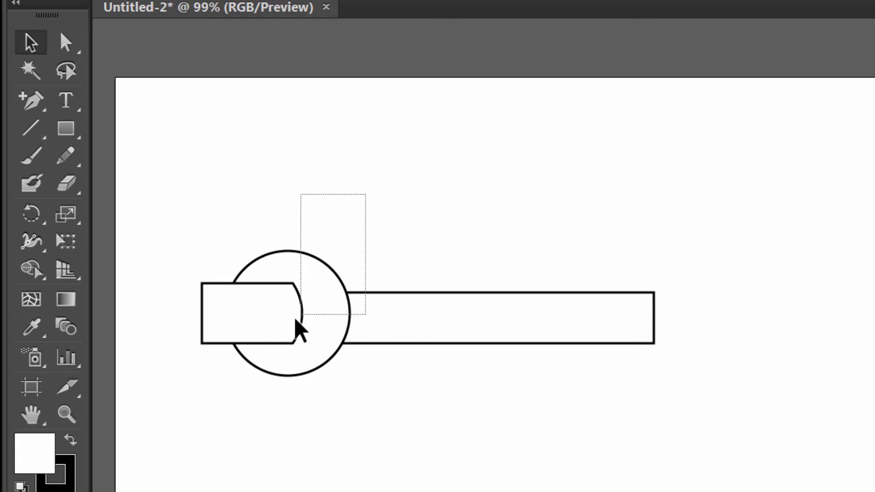
drag(131, 346, 131, 347)
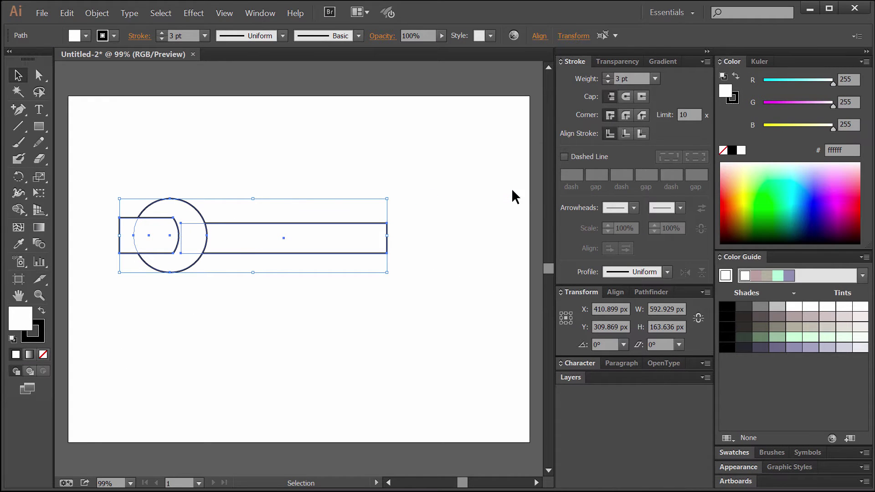
click(616, 292)
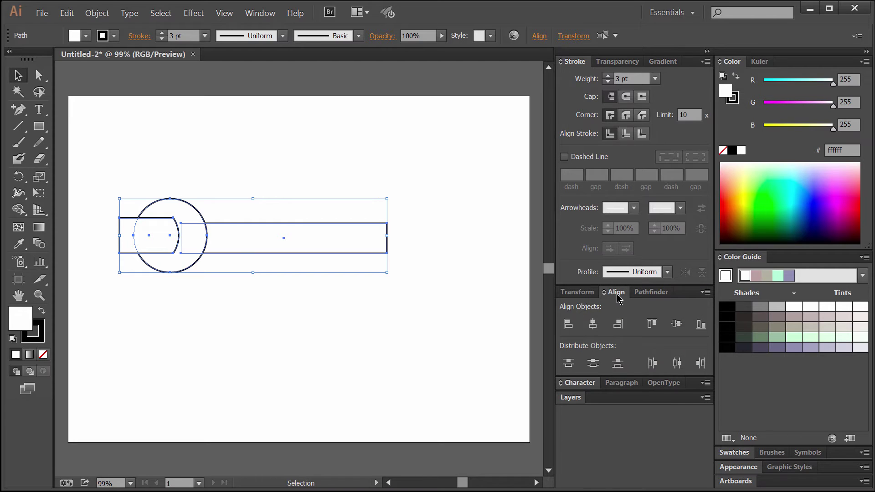
click(673, 325)
click(275, 180)
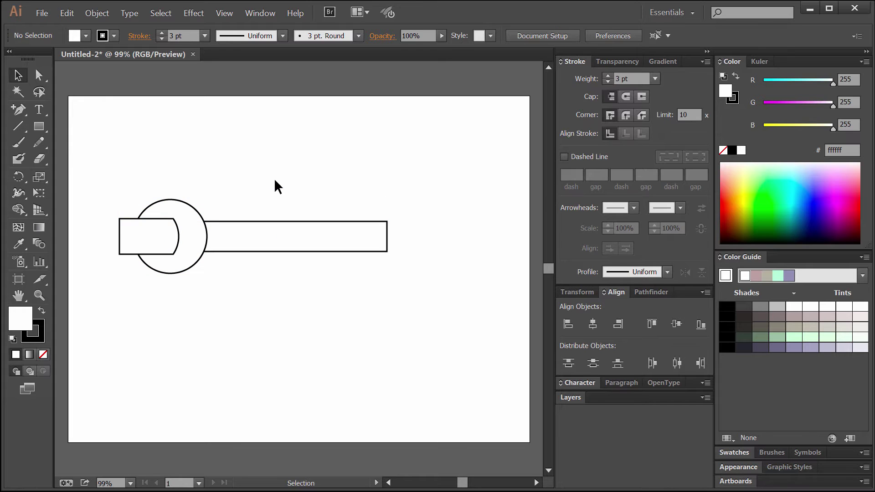
Tilt the small rectangle about 23° and fit it over the circle's upper-left edge
click(150, 225)
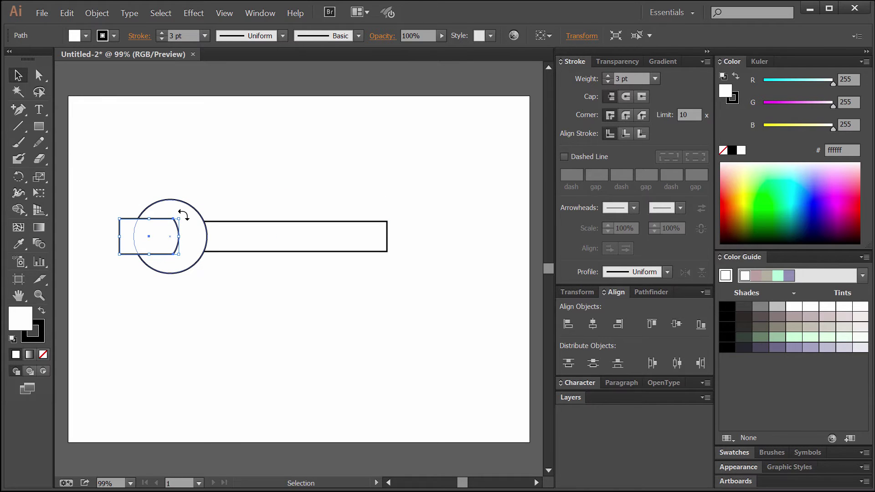
drag(184, 214, 162, 228)
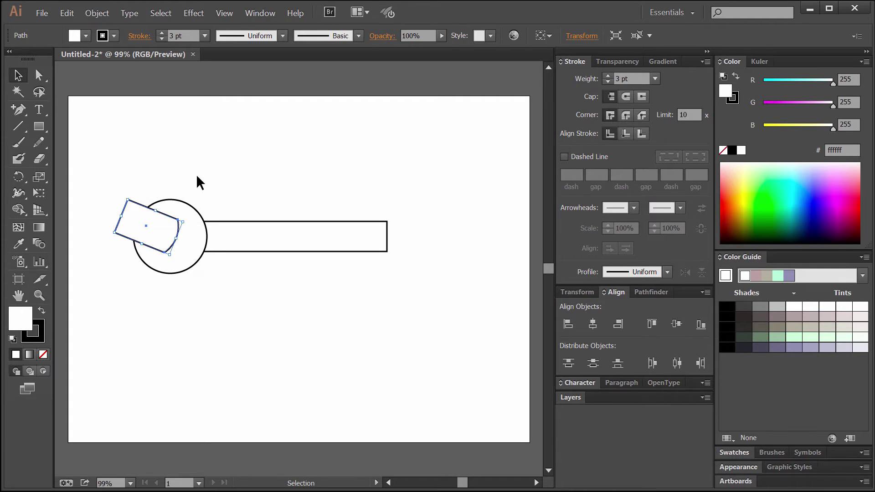
click(197, 176)
click(165, 231)
drag(167, 236, 168, 237)
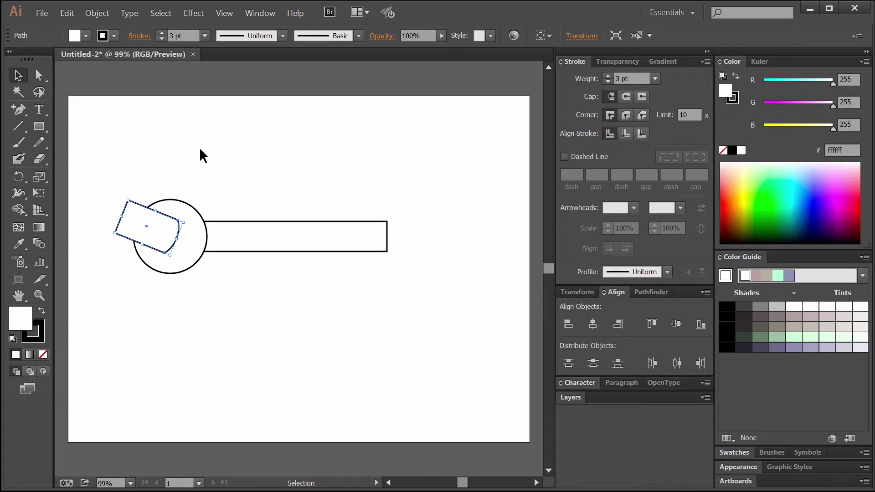
drag(129, 200, 167, 227)
click(142, 179)
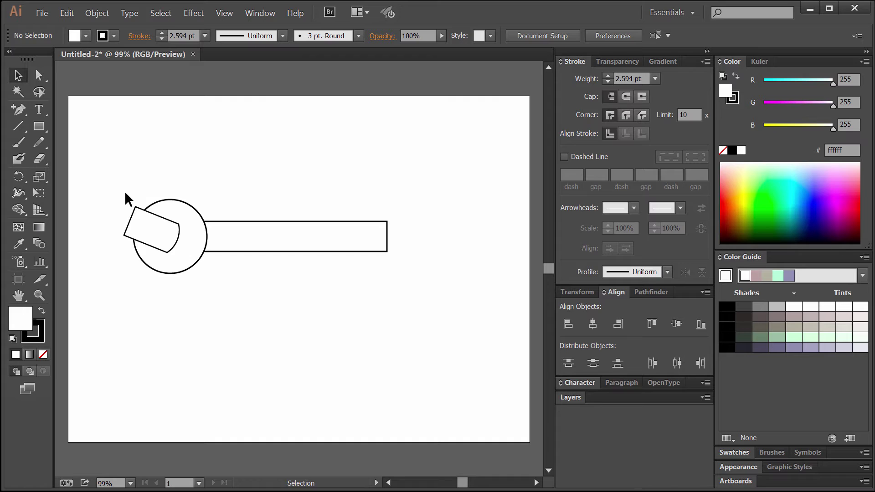
drag(125, 193, 166, 239)
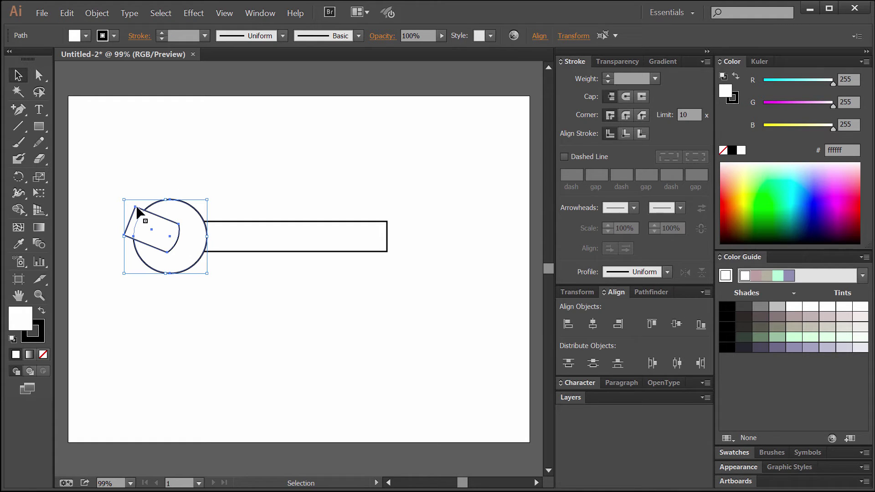
Subtract the tilted rectangle from the circle with Pathfinder Minus Front
click(654, 293)
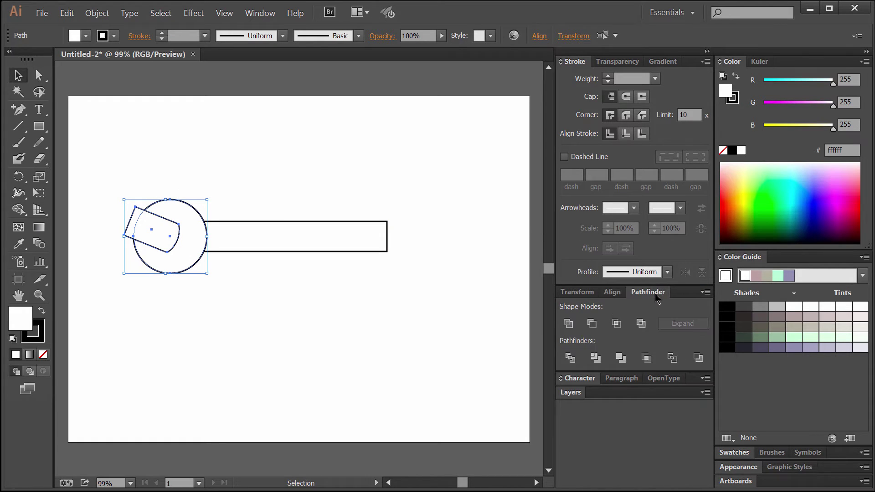
click(592, 323)
click(243, 191)
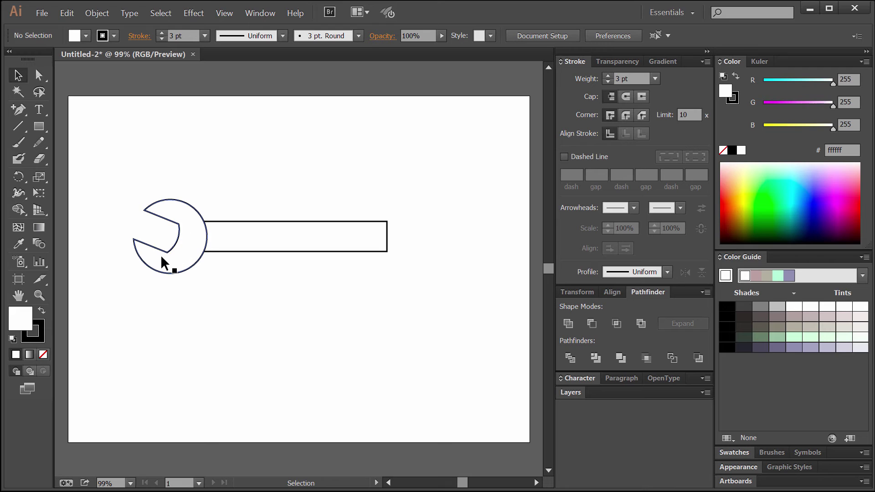
Duplicate the jaw to the handle's right end and scale the copy down
click(190, 230)
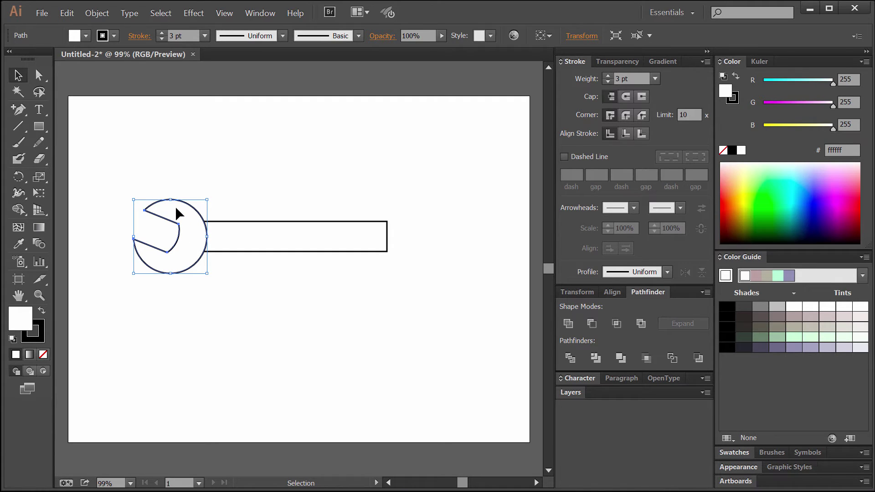
drag(178, 208, 315, 306)
drag(372, 201, 404, 202)
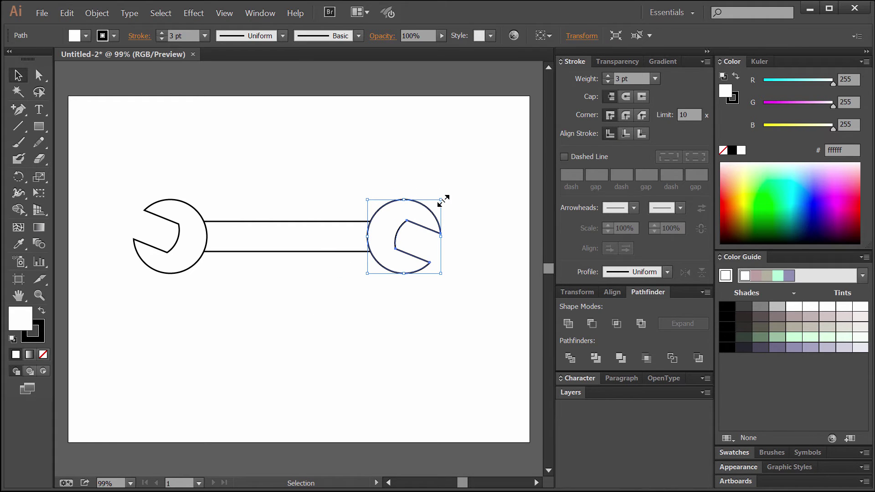
drag(442, 200, 433, 207)
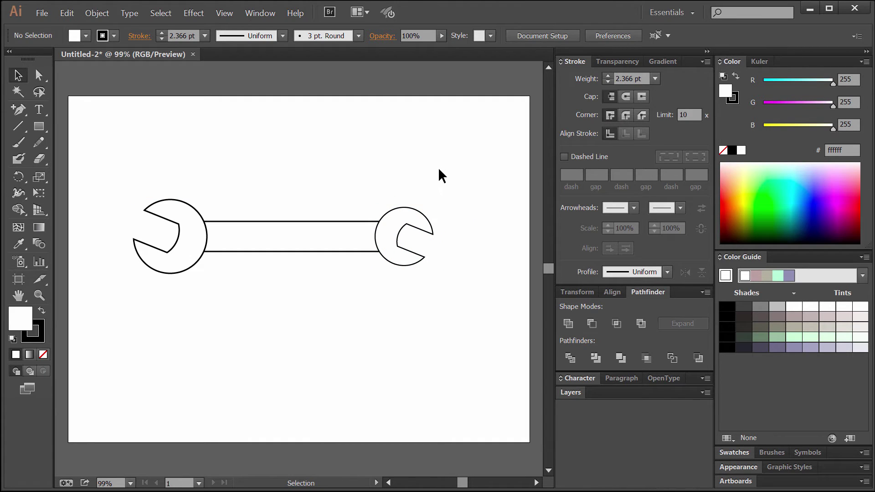
Fine-tune the sizes of the left and right wrench heads
click(184, 207)
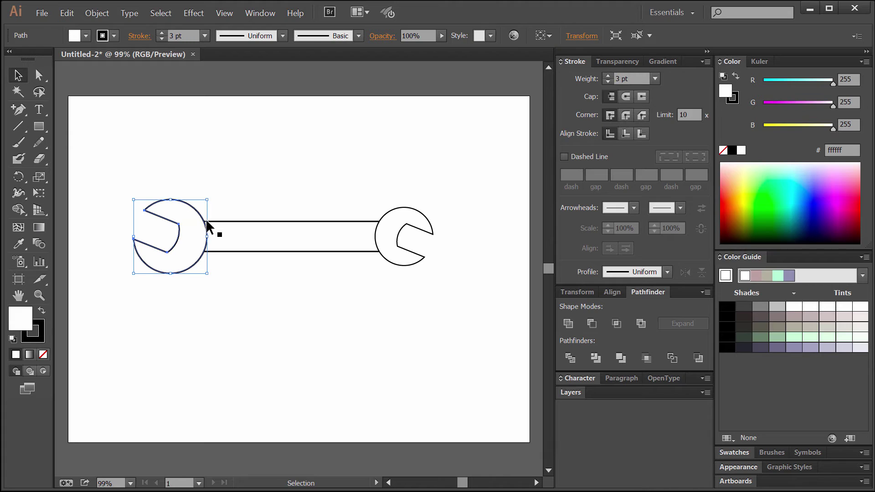
drag(171, 199, 171, 194)
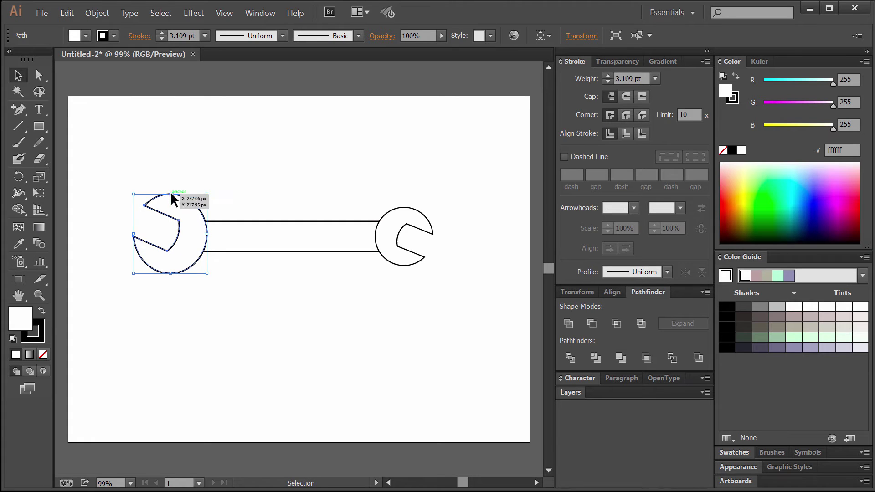
drag(173, 274, 168, 275)
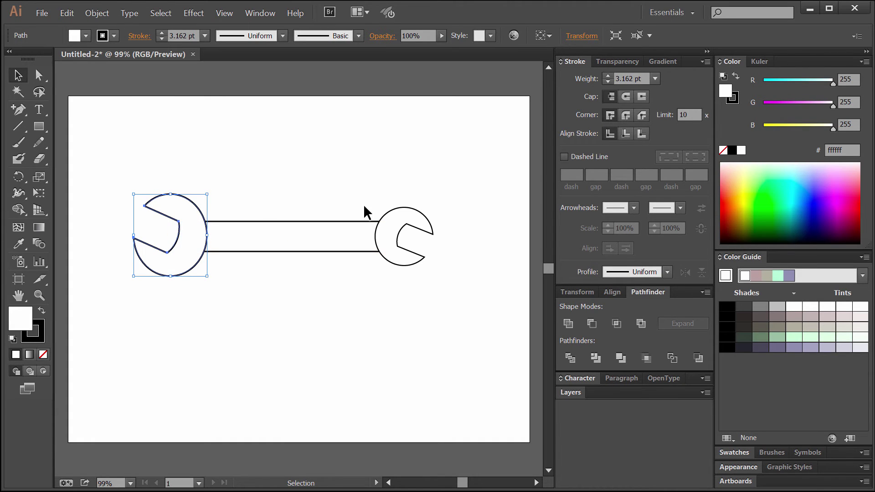
click(398, 219)
drag(408, 207, 406, 205)
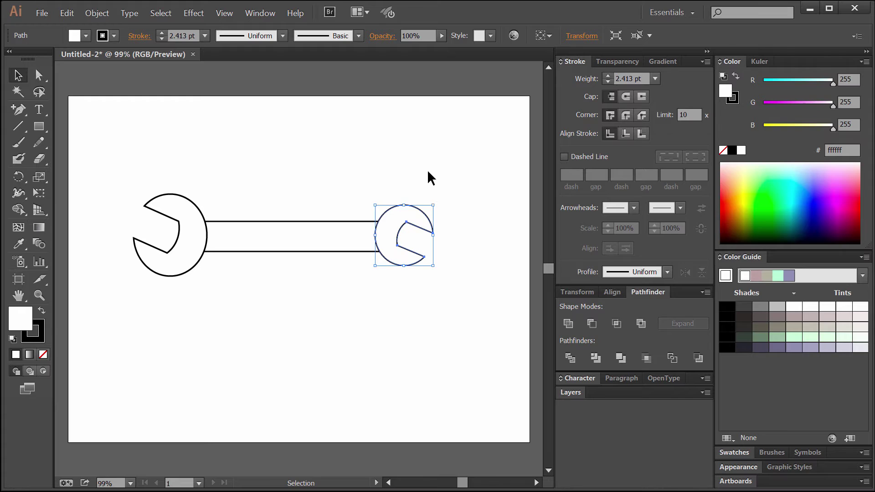
click(456, 179)
drag(451, 166, 110, 299)
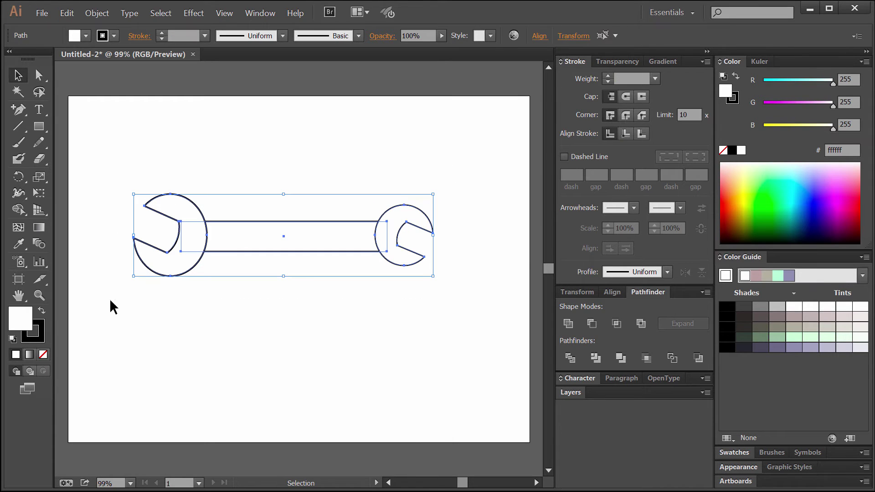
Vertically centre-align all the wrench parts
click(614, 292)
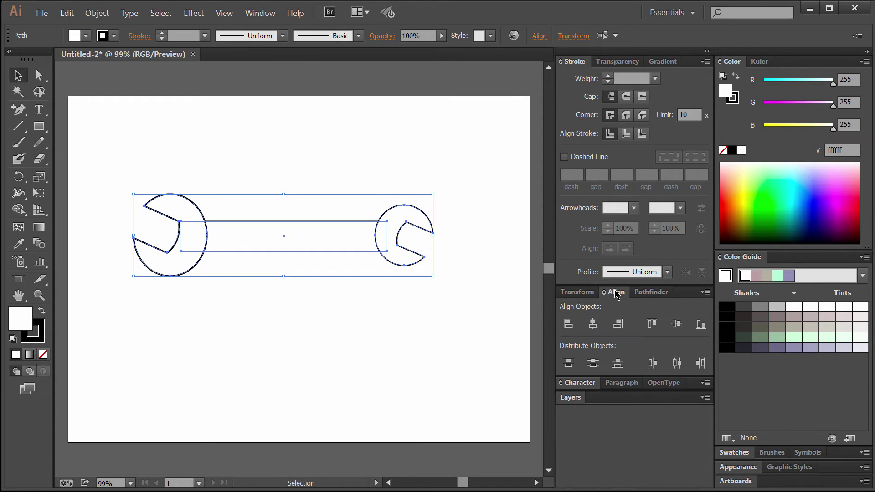
click(676, 323)
key(ctrl+shift+a)
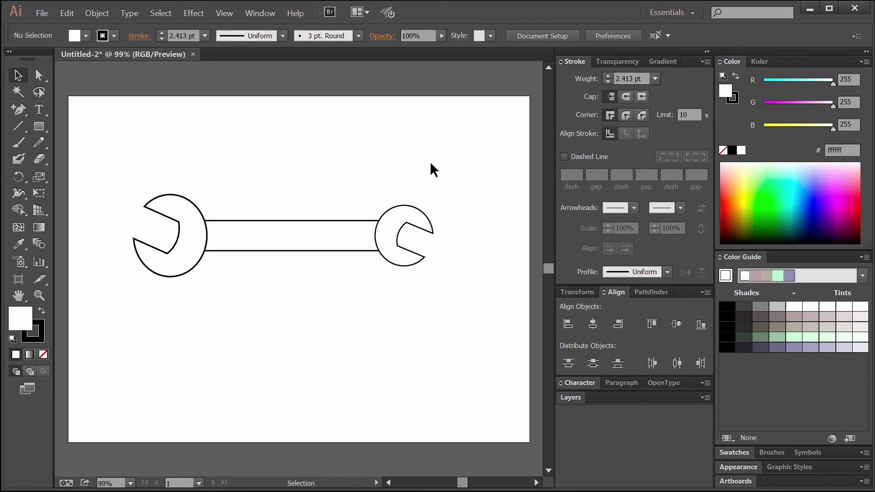
Unite the heads and handle into a single wrench outline with Pathfinder
drag(464, 151, 113, 305)
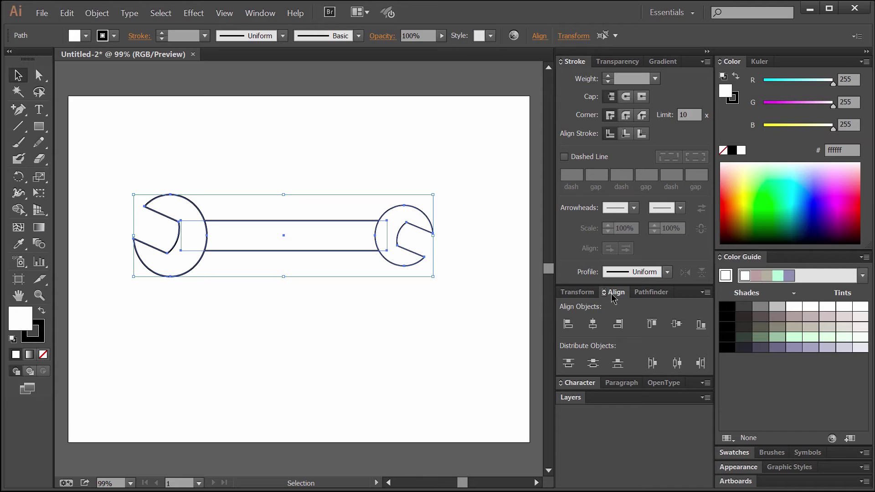
click(650, 292)
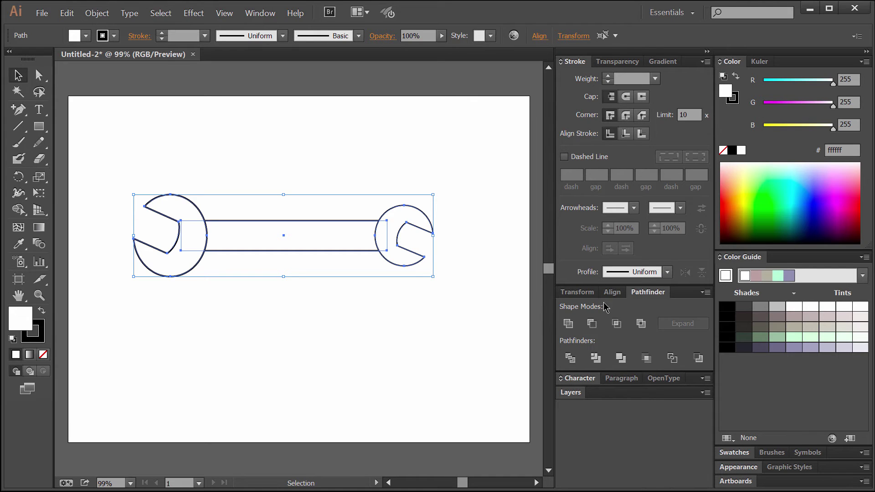
click(569, 324)
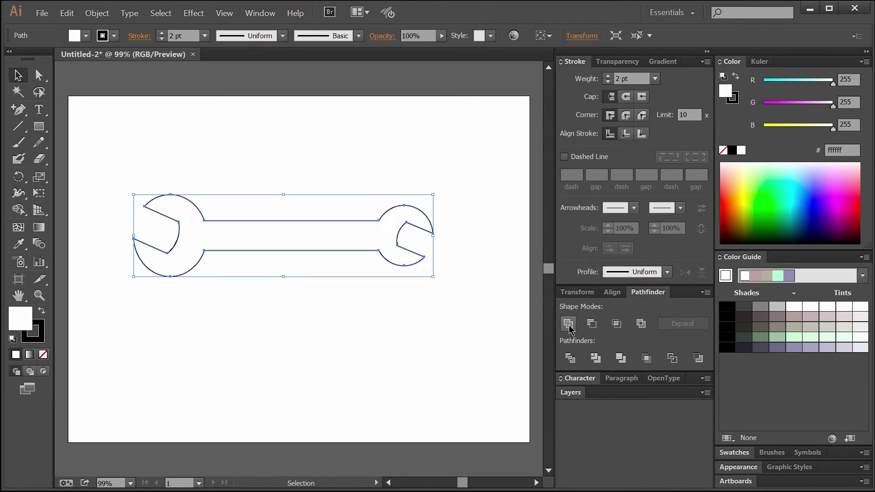
click(353, 329)
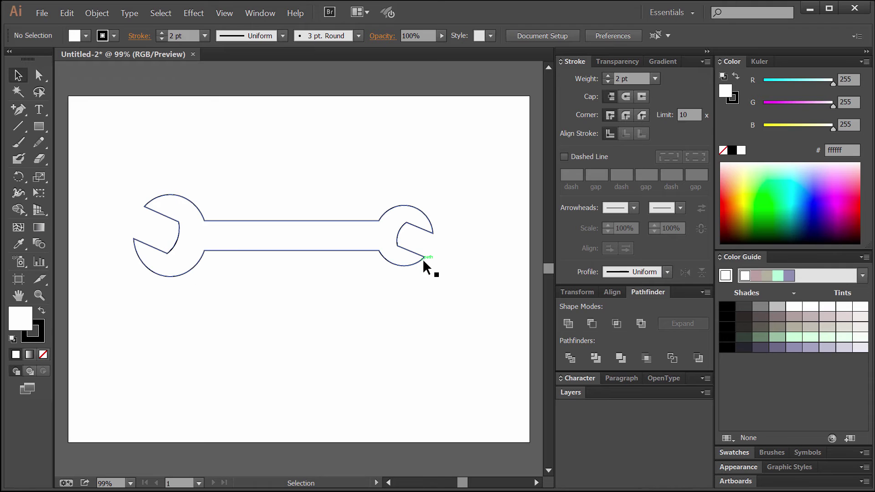
Thicken the wrench outline's stroke to 4 pt
drag(443, 165, 111, 297)
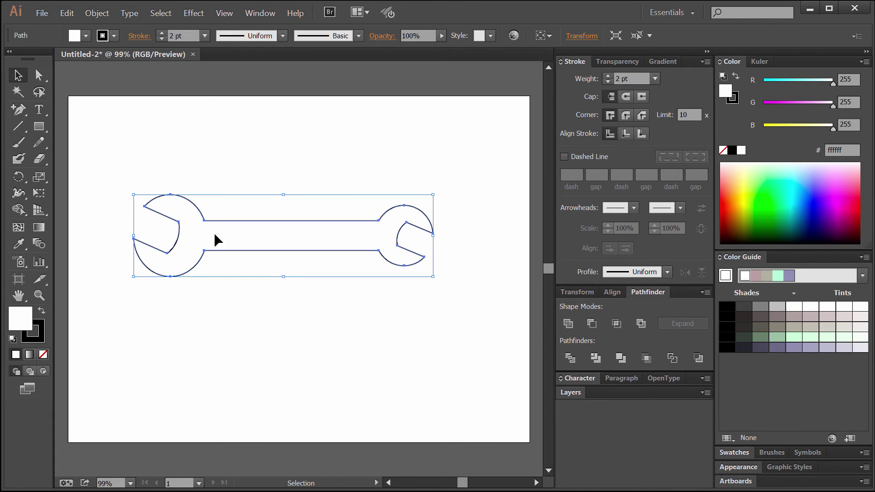
click(162, 32)
click(218, 144)
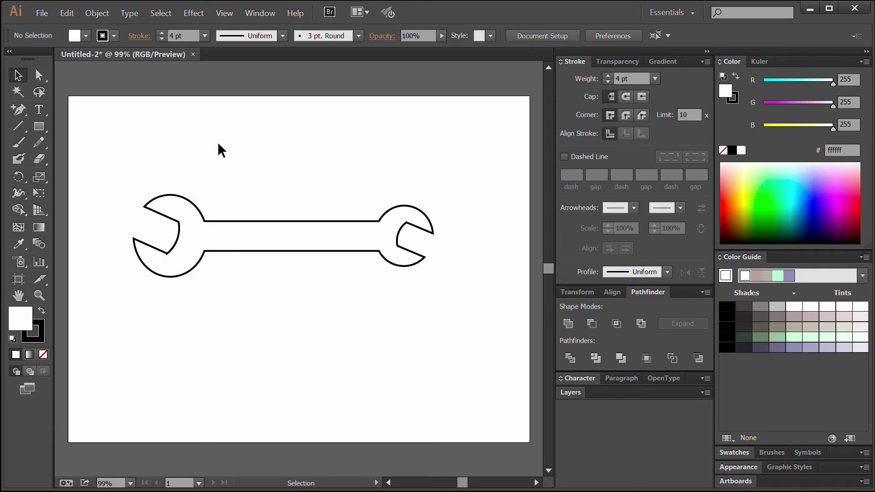
Give the wrench outline round corner joins
click(39, 295)
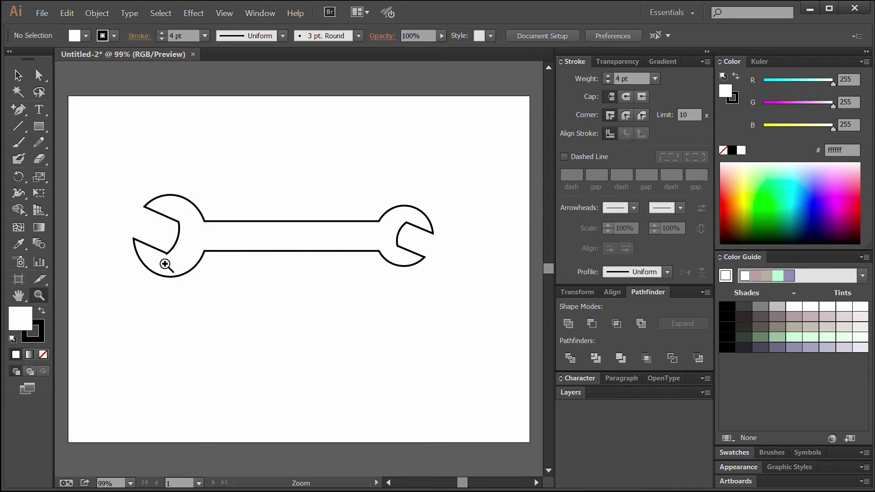
click(165, 264)
click(235, 269)
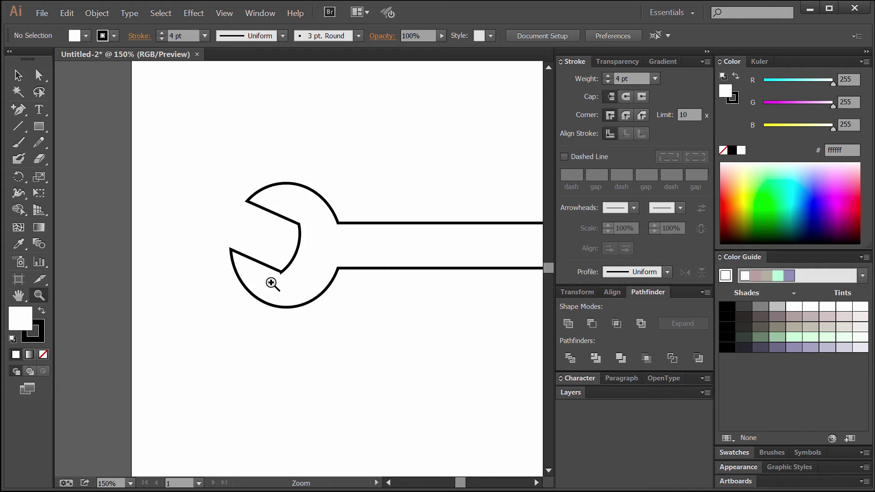
click(18, 75)
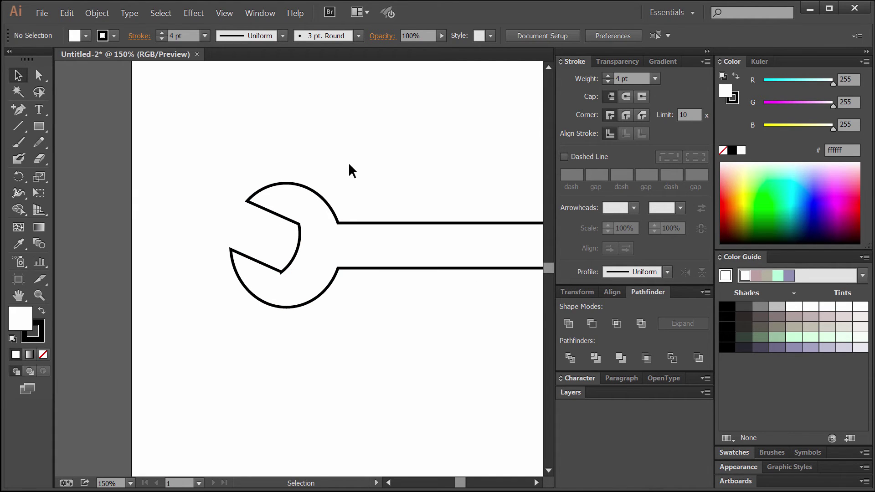
click(279, 215)
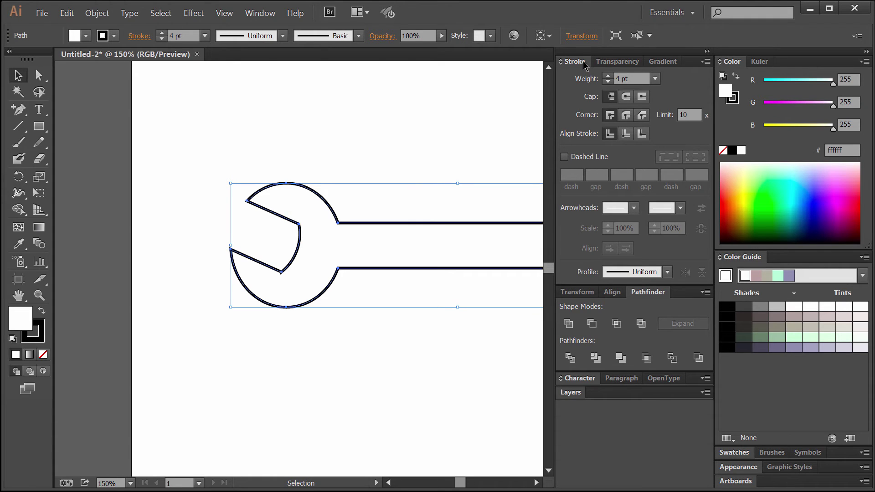
click(626, 116)
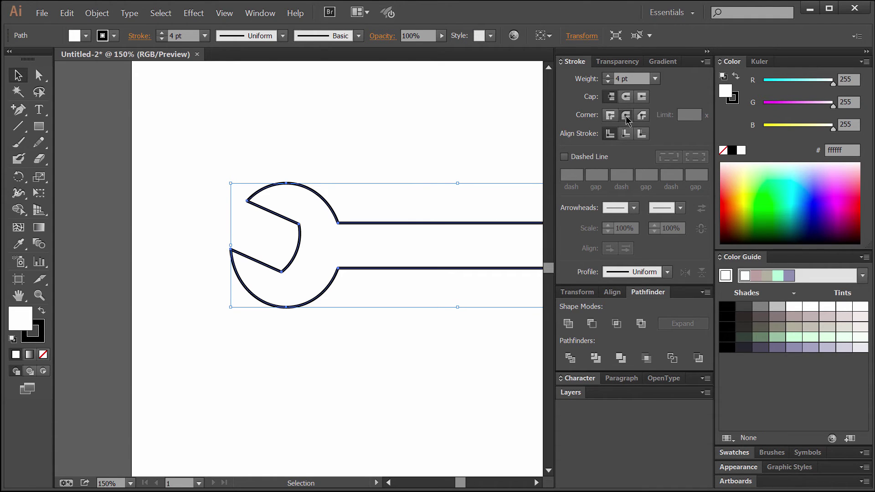
click(368, 141)
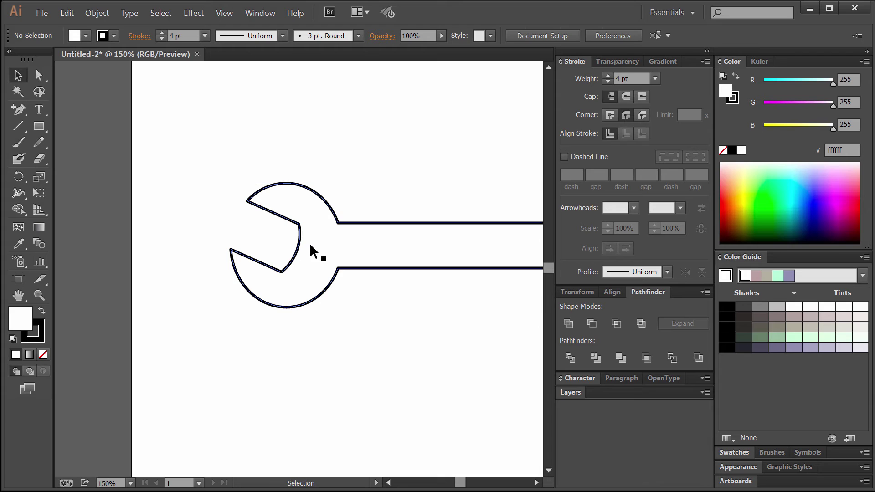
Zoom out to 100% and centre the whole wrench in the view
click(40, 295)
alt+click(219, 246)
drag(313, 250, 275, 263)
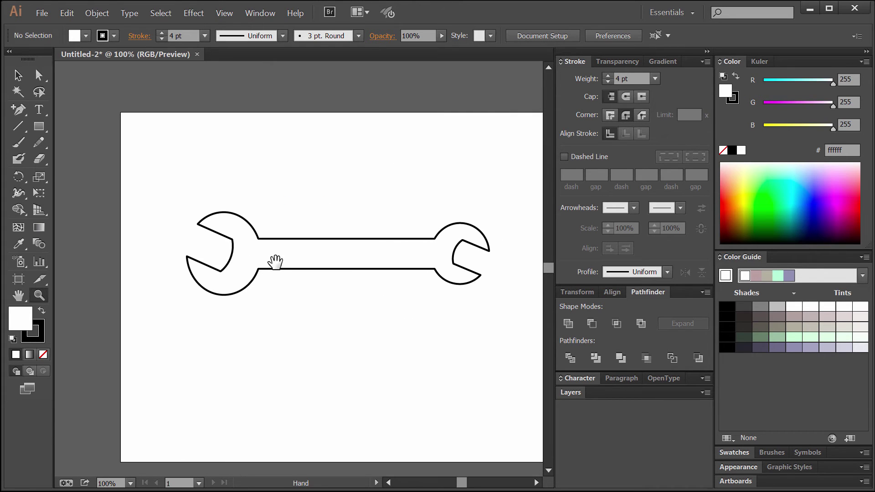
click(18, 75)
Fill the wrench with the light grey #bfbfbf swatch
click(362, 258)
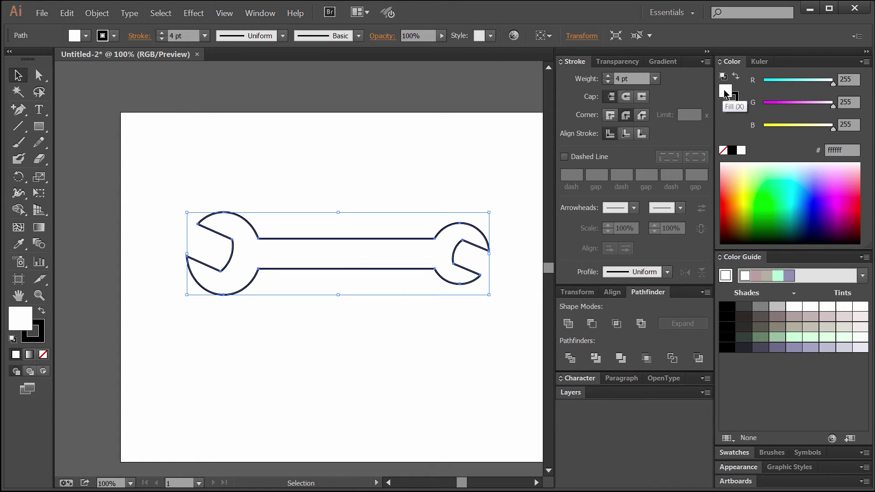
click(777, 306)
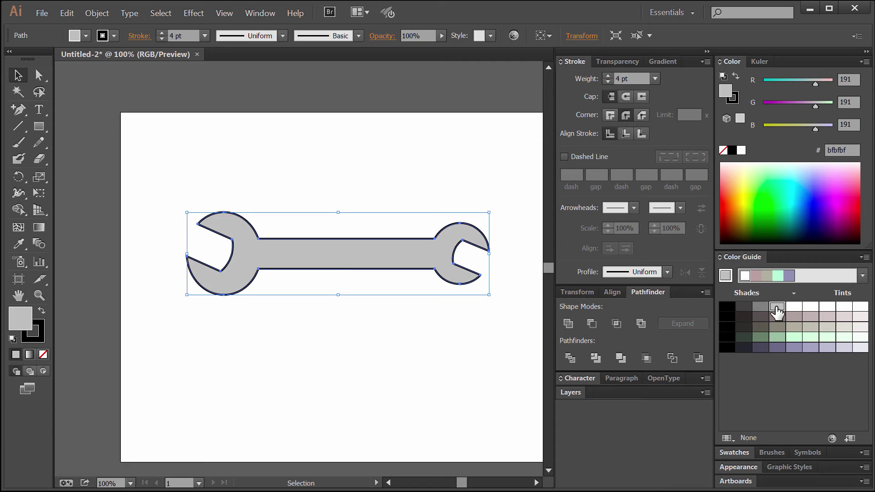
click(526, 191)
click(416, 256)
Apply 3D Extrude & Bevel with preview, rotating the wrench to -14°, -9°, 4°
click(202, 18)
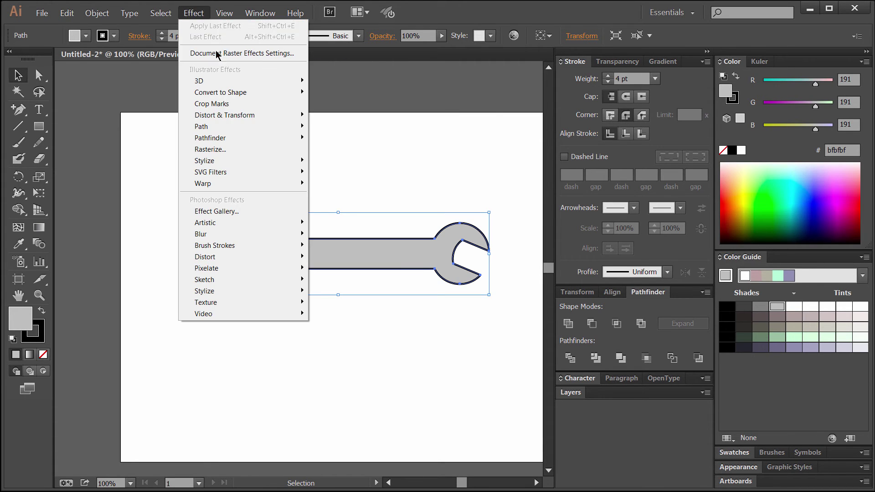
mouse_move(256, 82)
click(324, 82)
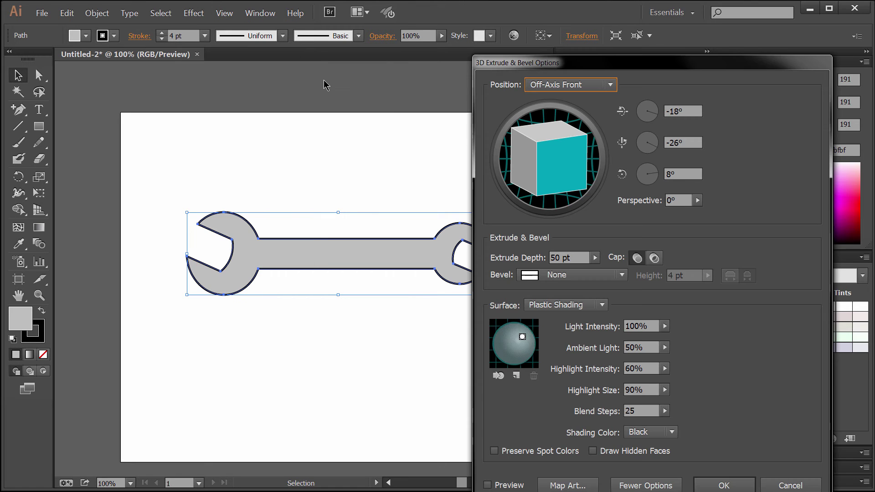
drag(532, 65, 513, 9)
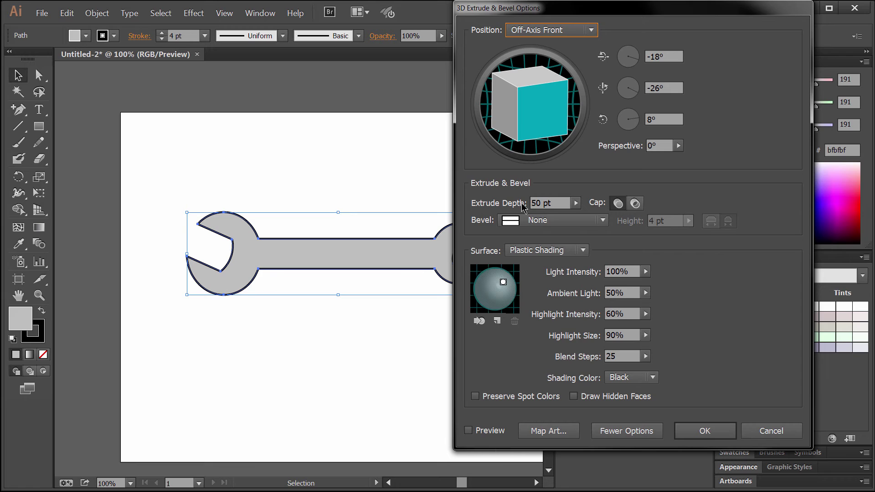
click(469, 431)
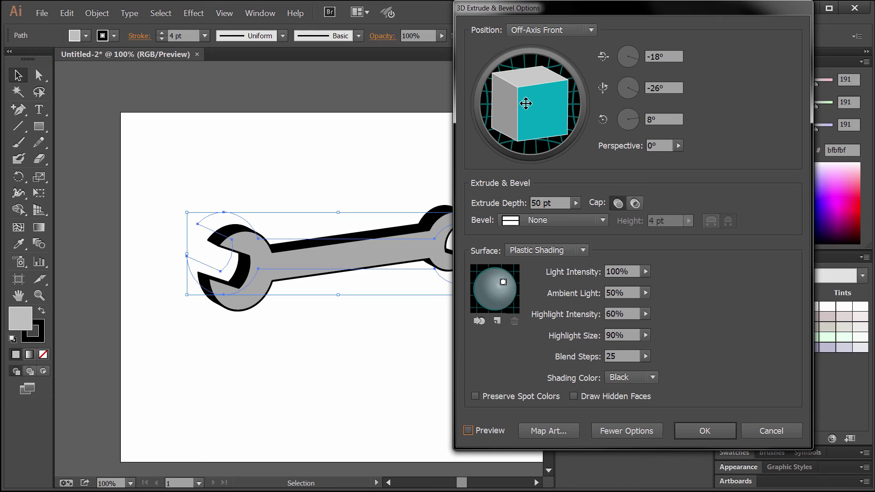
drag(525, 102, 527, 116)
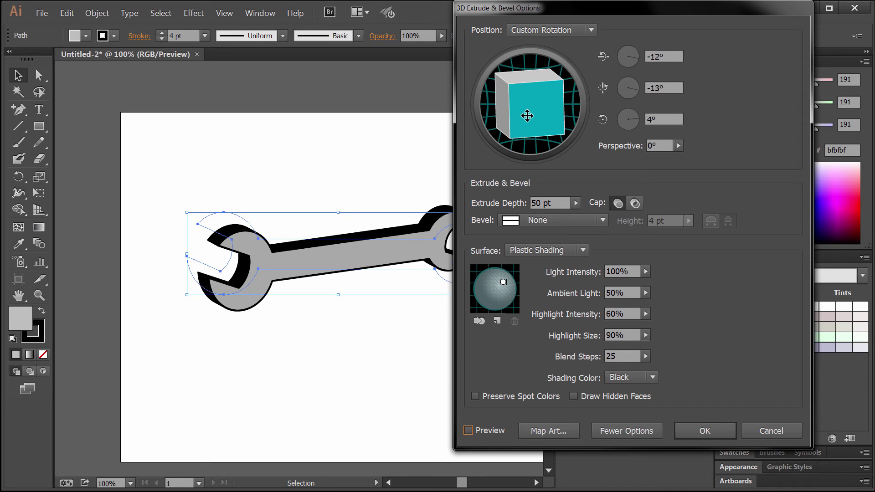
click(478, 428)
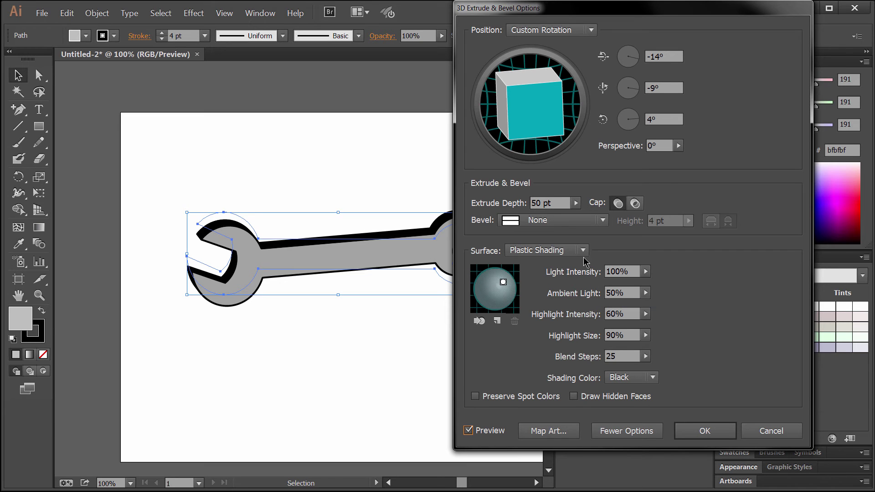
Set the 50 pt extrusion's surface to Diffuse Shading and apply it
click(631, 431)
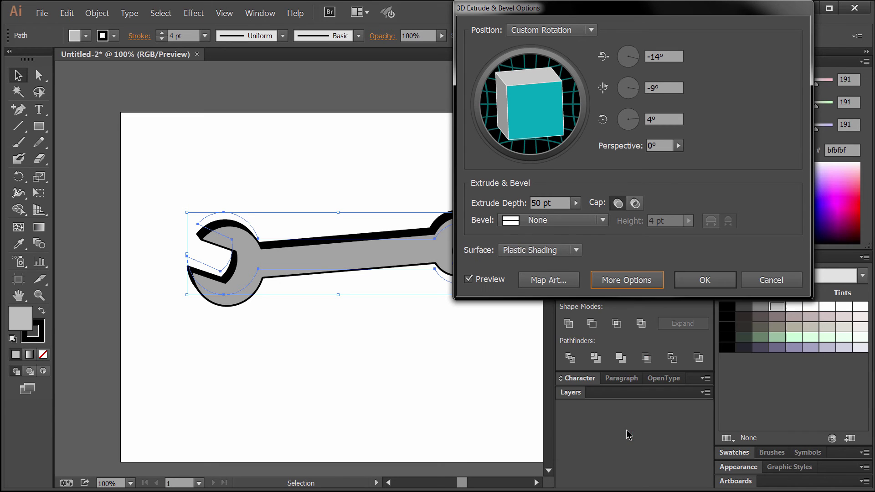
click(625, 284)
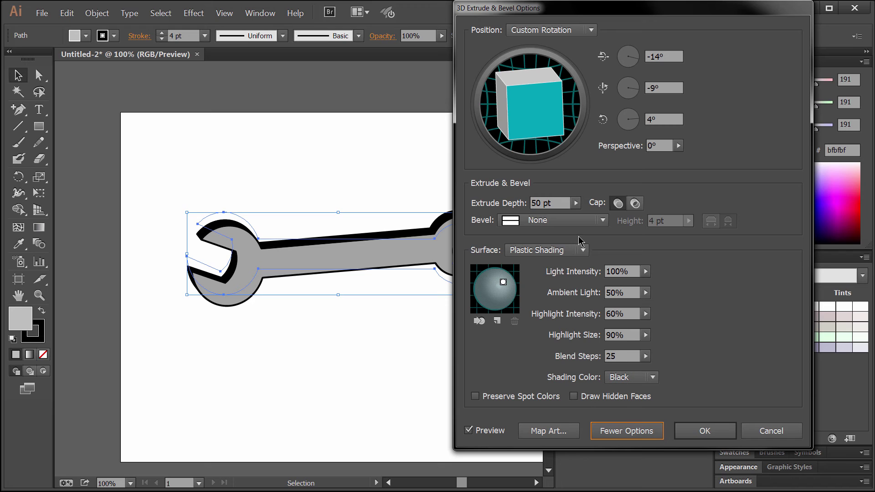
click(561, 251)
click(560, 300)
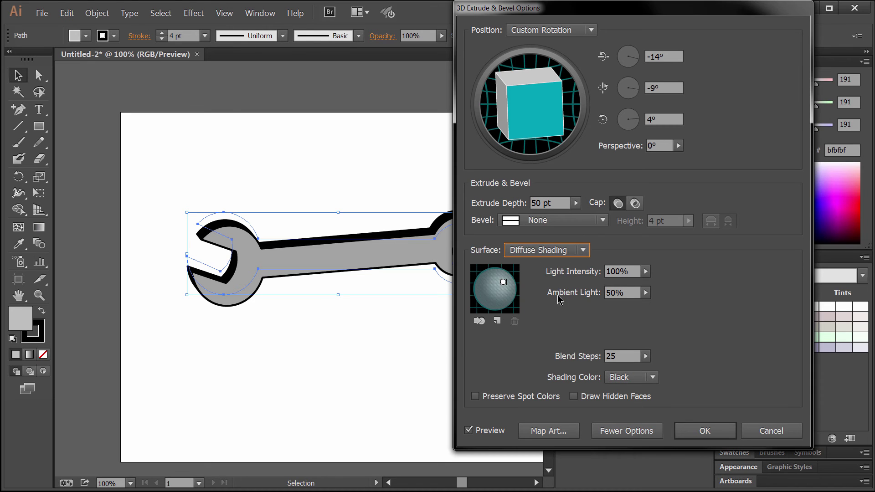
click(725, 433)
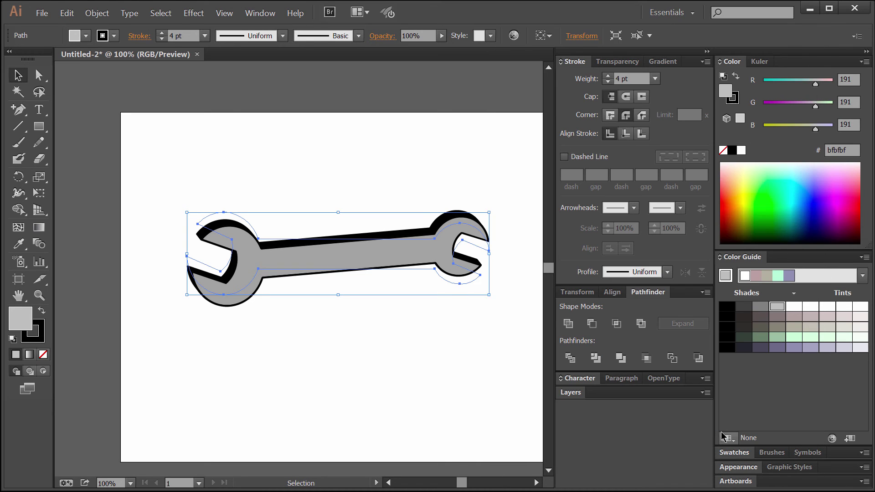
Select the extruded wrench and expand its 3D appearance into editable shapes
click(427, 130)
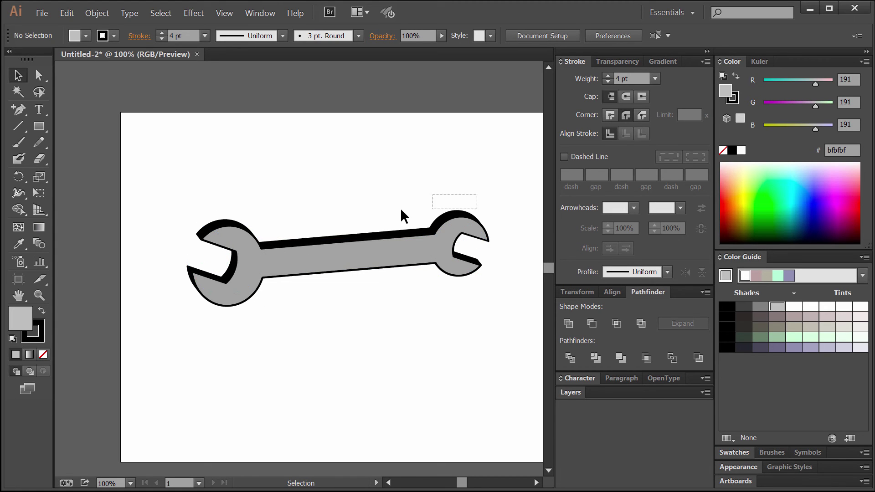
drag(401, 210, 196, 324)
click(97, 13)
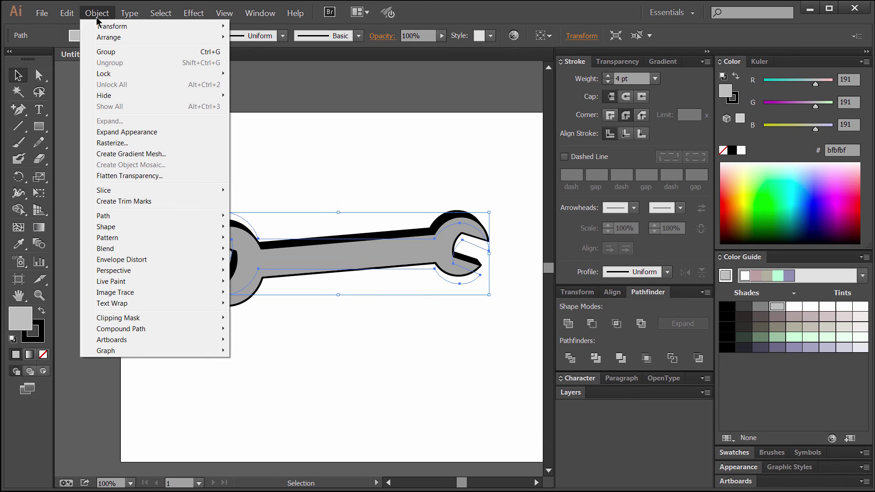
click(127, 133)
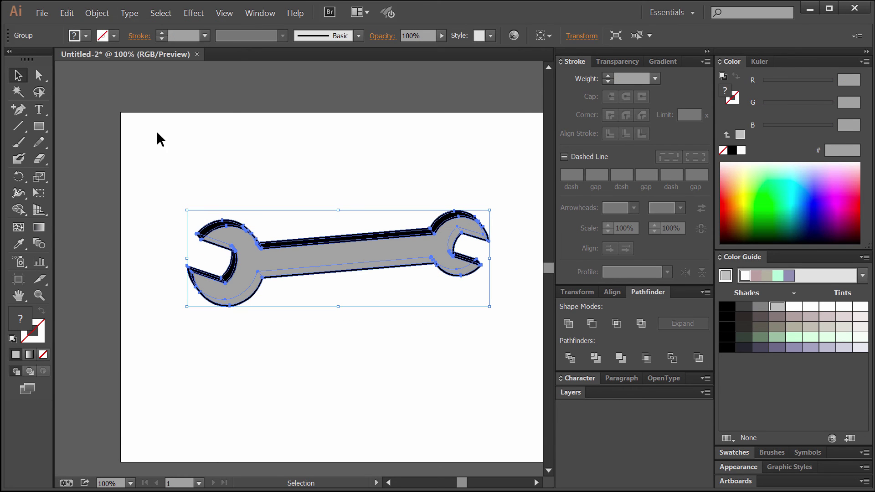
Inside the group, fill the top strip, upper arc and upper-left side faces with #404040
click(354, 185)
double_click(344, 237)
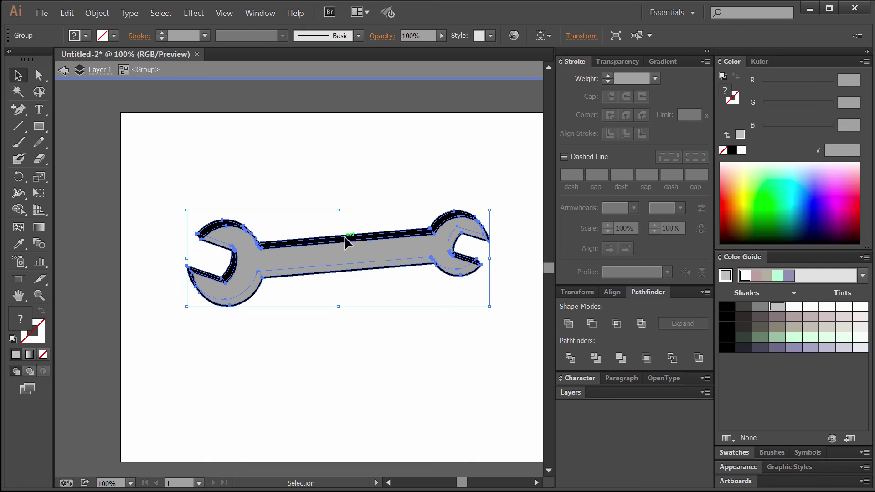
double_click(414, 233)
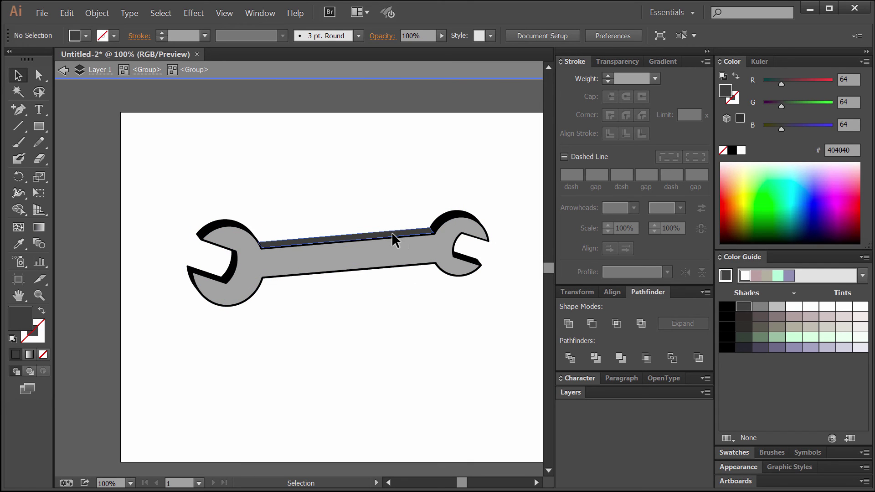
click(392, 232)
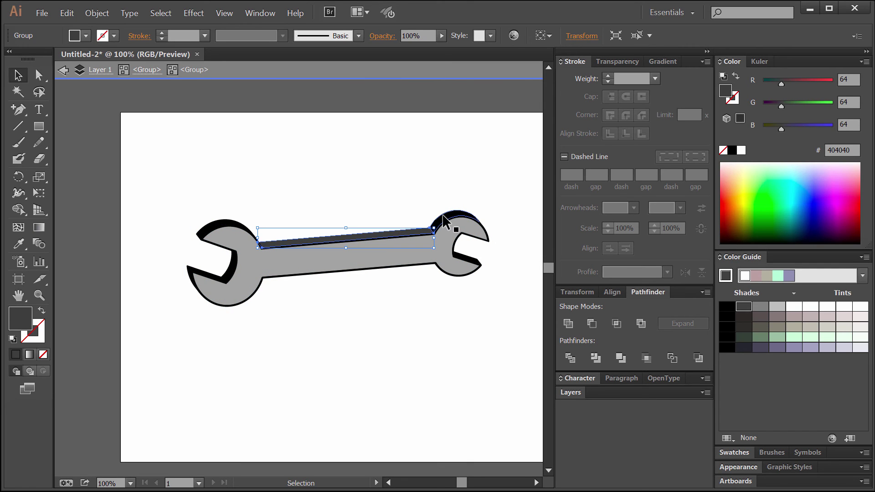
click(445, 221)
click(744, 307)
click(207, 112)
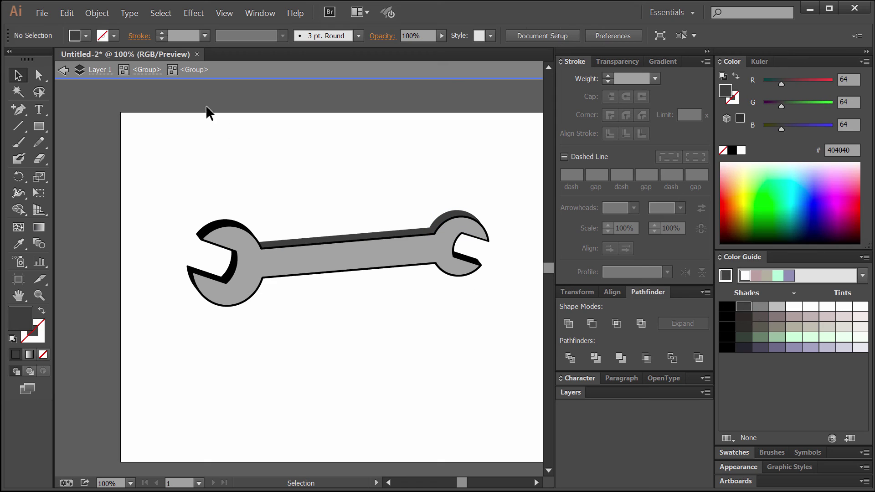
click(225, 222)
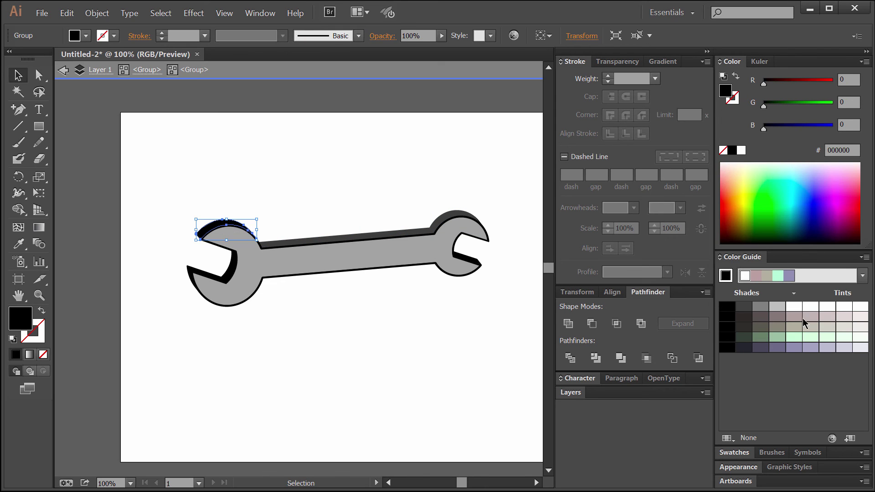
click(744, 307)
click(319, 151)
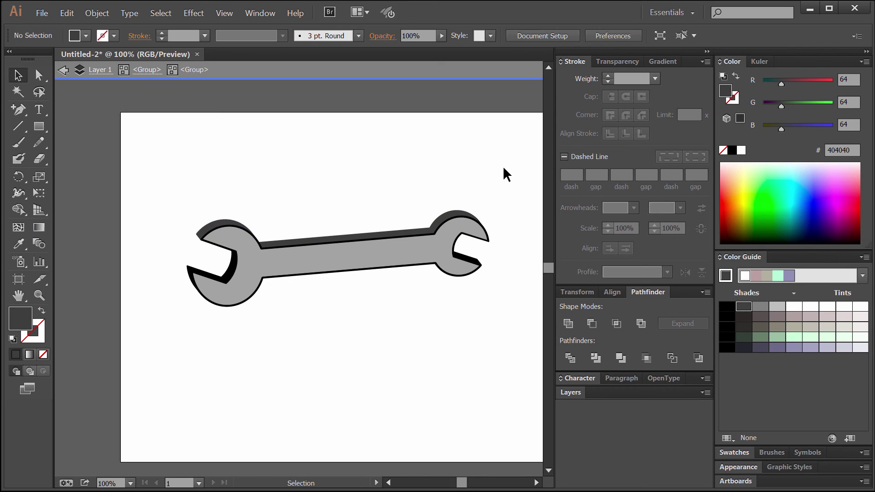
Scale the wrench group up from its centre to about 815.89 x 280.61 px
drag(504, 168, 178, 312)
drag(183, 209, 152, 196)
click(236, 164)
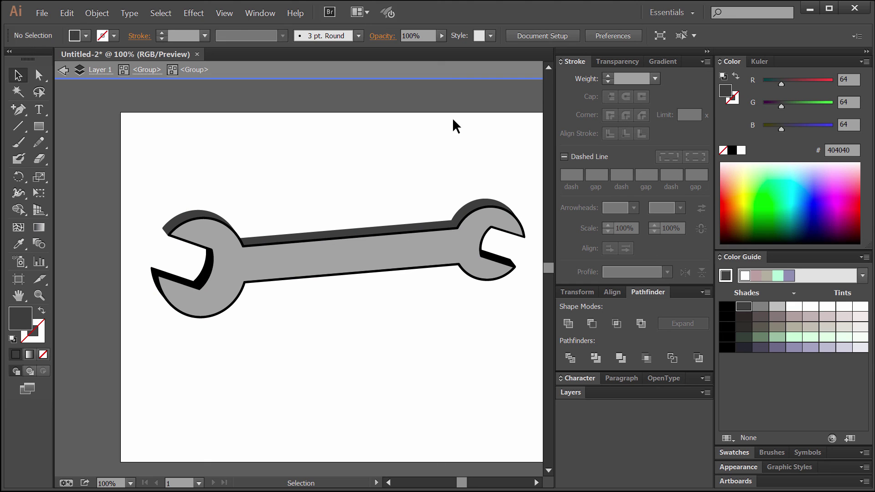